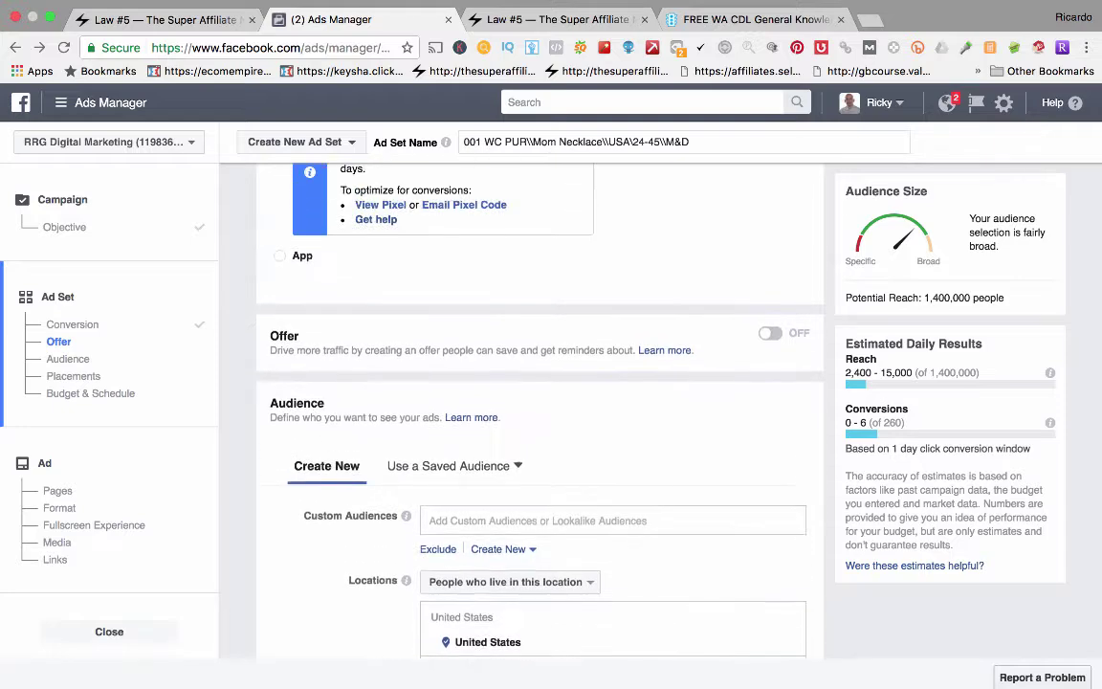
# Step: Review the ad set's audience targeting, placements, budget, schedule and advanced delivery settings
pyautogui.scroll(-6, 540, 411)
pyautogui.scroll(-15, 541, 411)
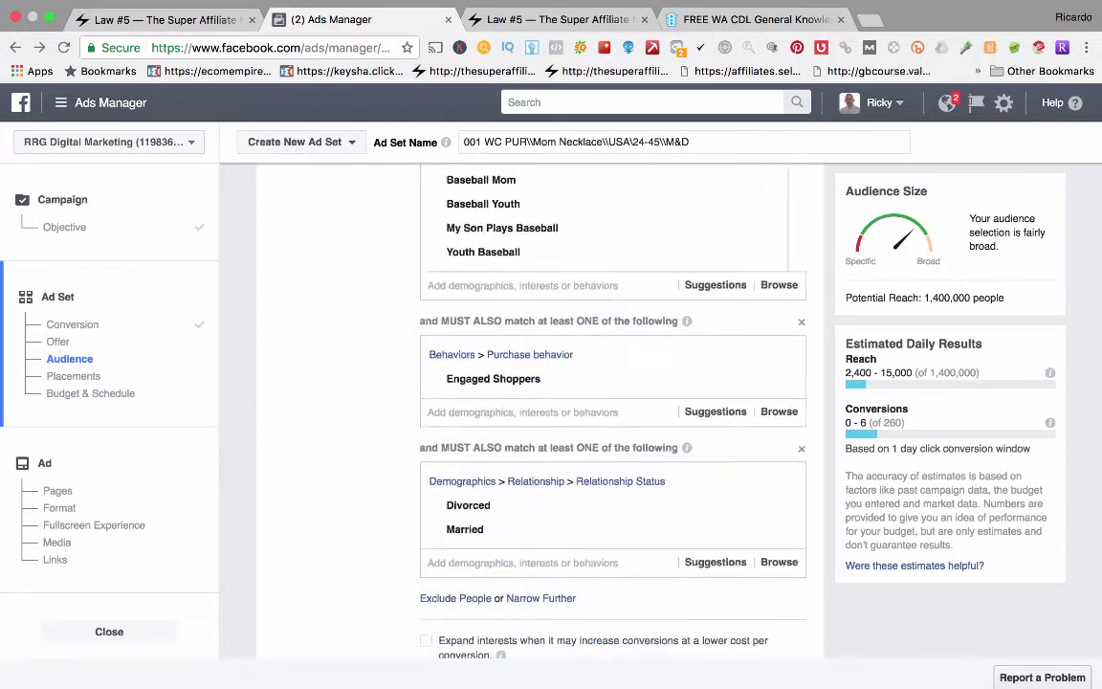
pyautogui.scroll(-3, 541, 411)
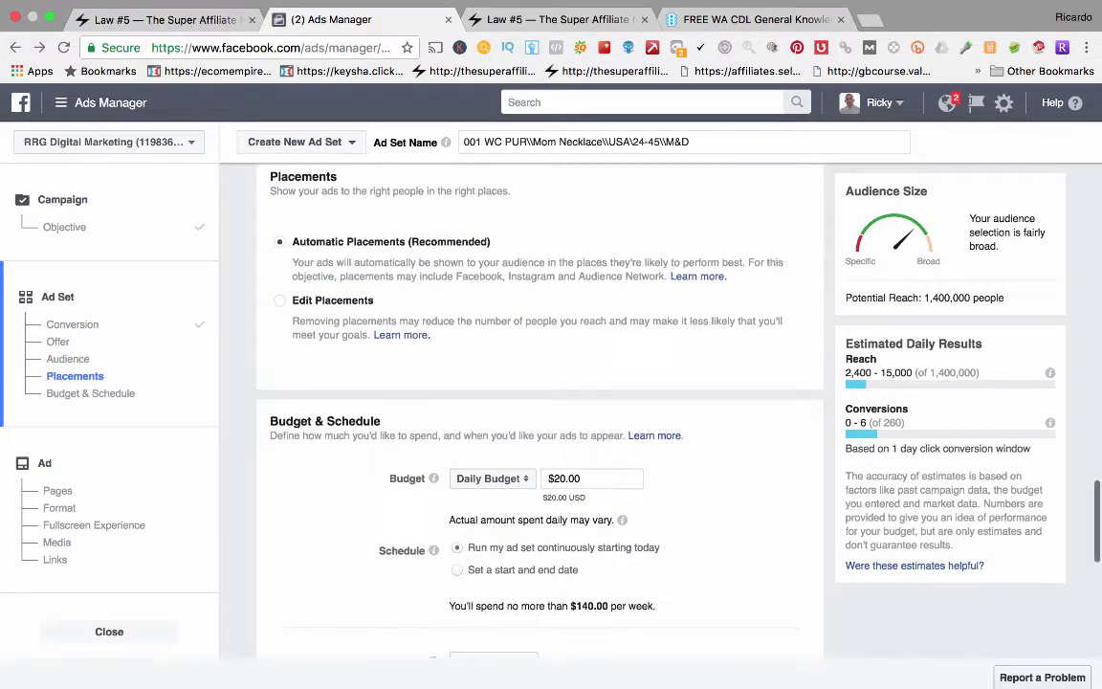
pyautogui.scroll(-2, 540, 411)
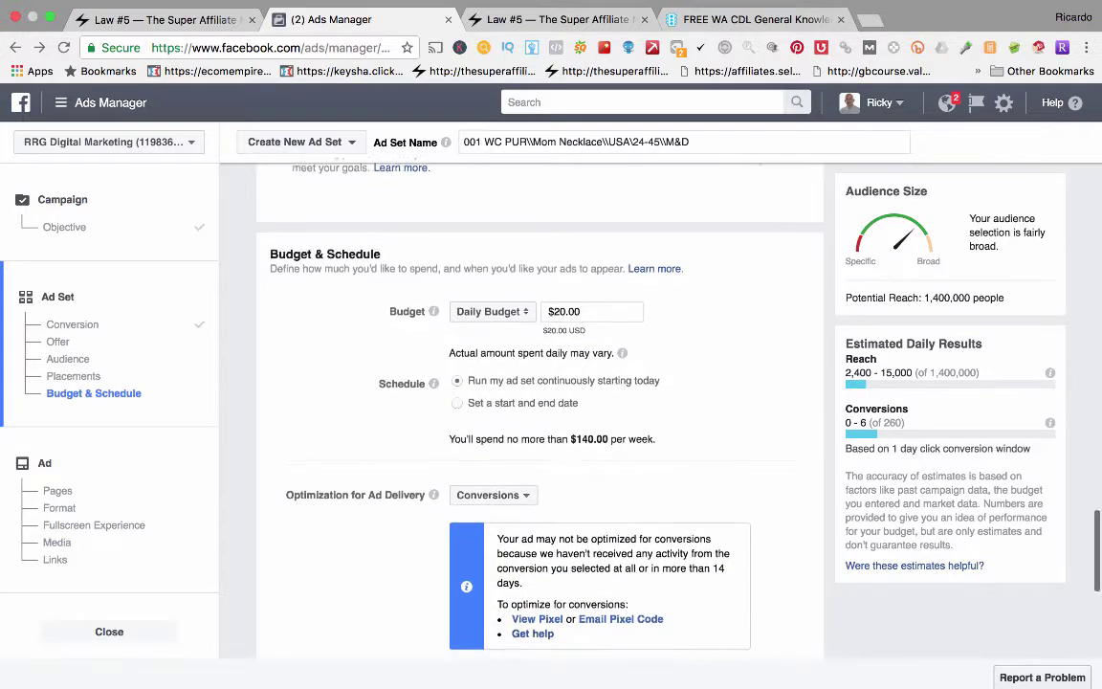
pyautogui.scroll(-8, 540, 412)
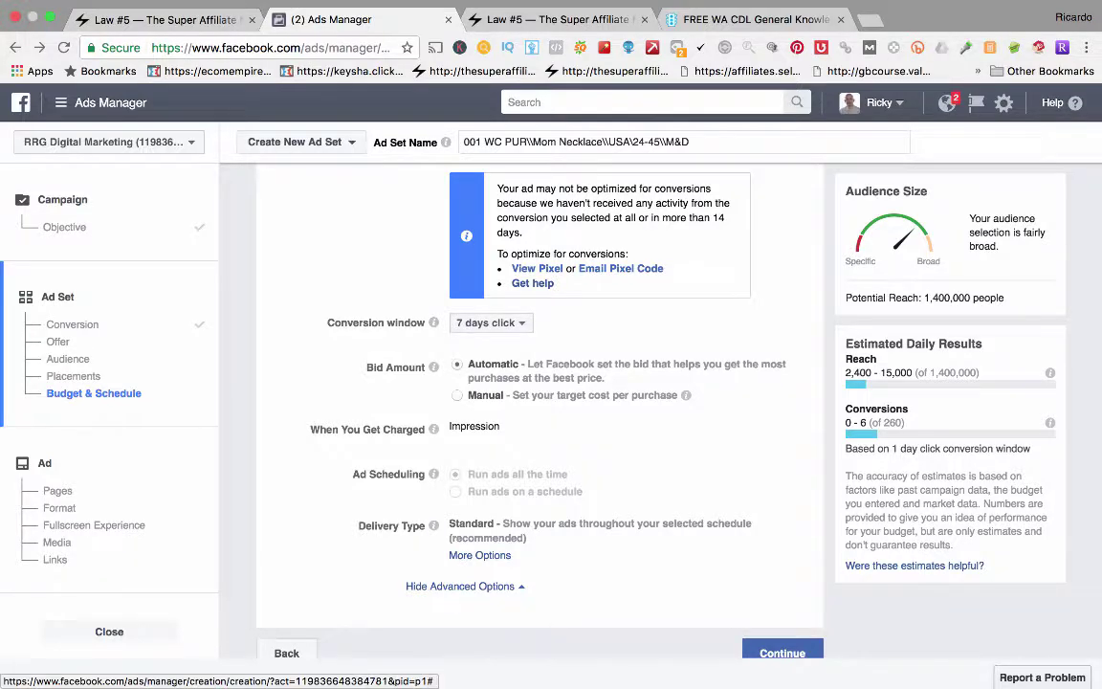
pyautogui.scroll(-1, 540, 411)
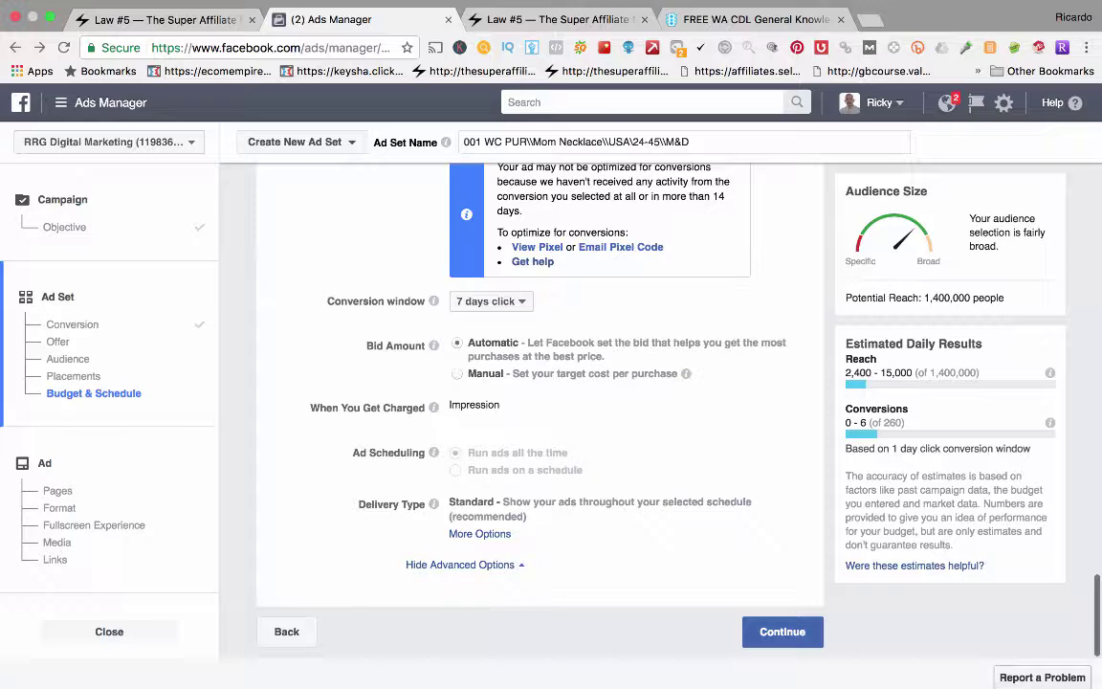
pyautogui.scroll(10, 540, 393)
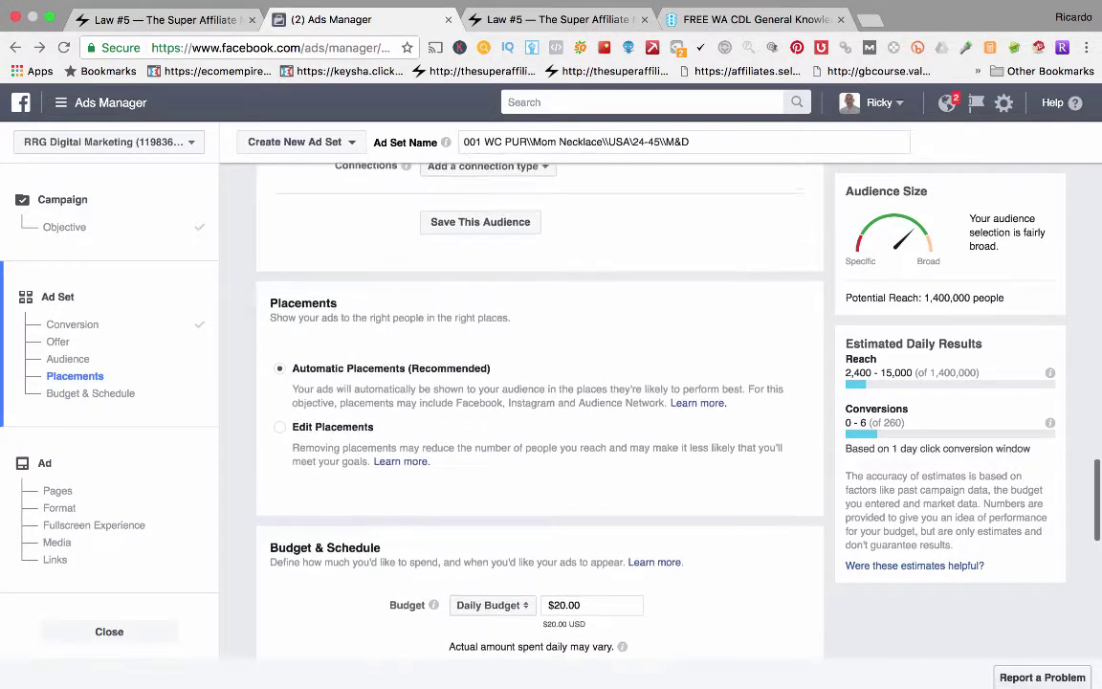
pyautogui.scroll(3, 541, 392)
pyautogui.scroll(-5, 541, 392)
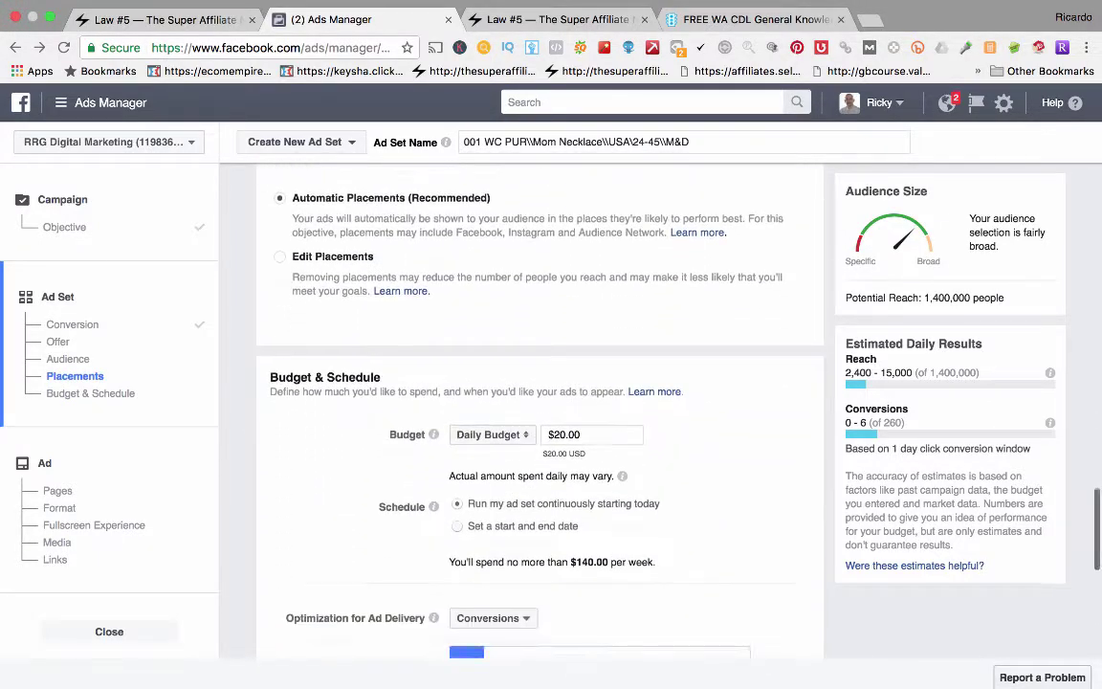
pyautogui.scroll(1, 541, 392)
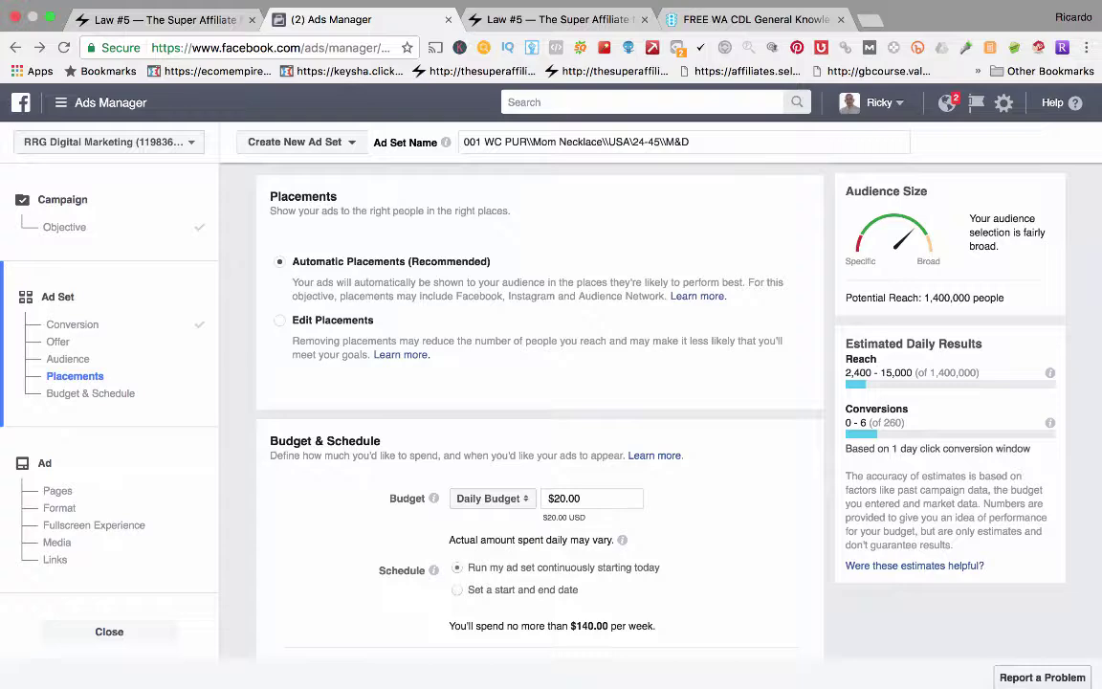
# Step: Switch the ad set from automatic placements to Edit Placements and review the device type choices
pyautogui.click(280, 320)
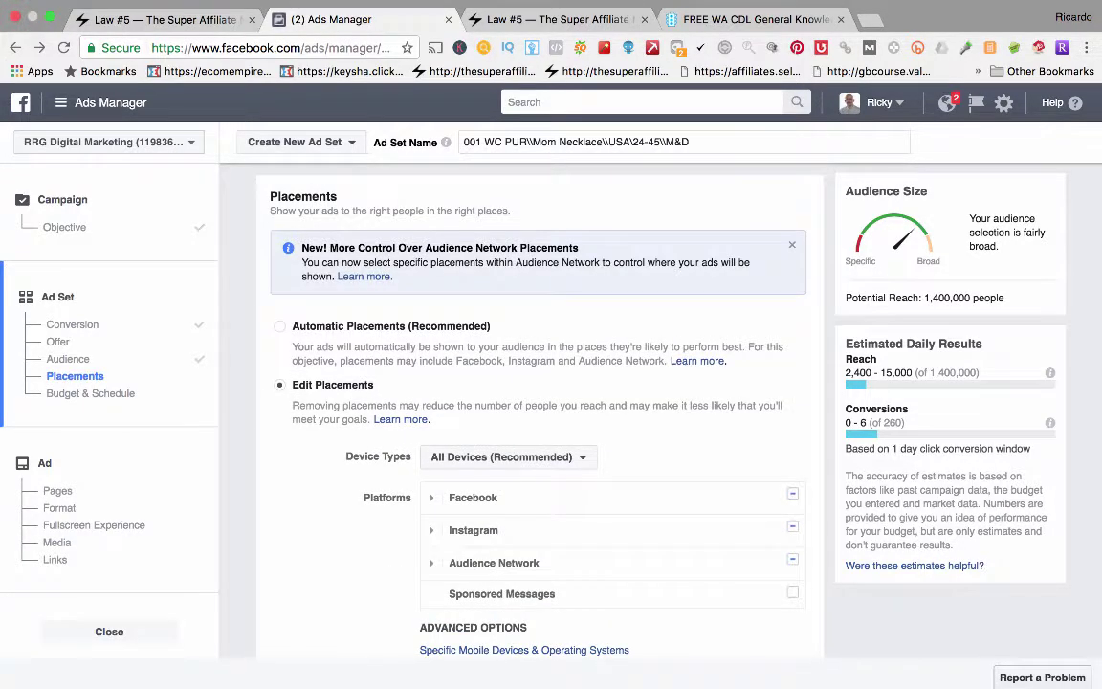
pyautogui.scroll(-2, 792, 411)
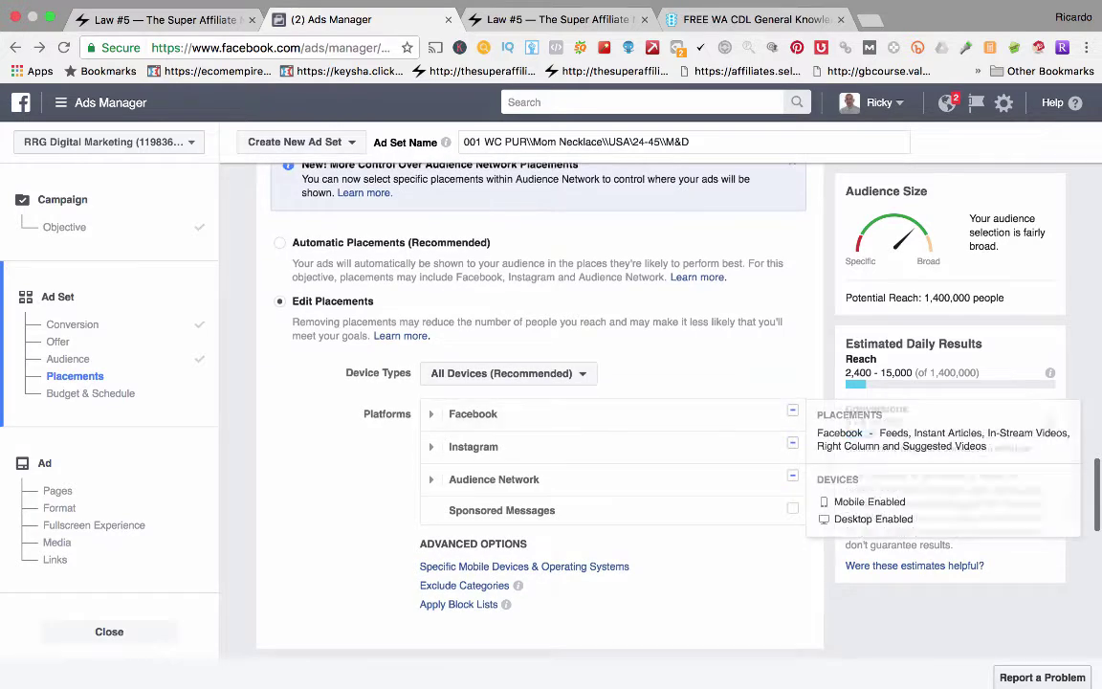
pyautogui.moveTo(347, 373); pyautogui.dragTo(411, 373)
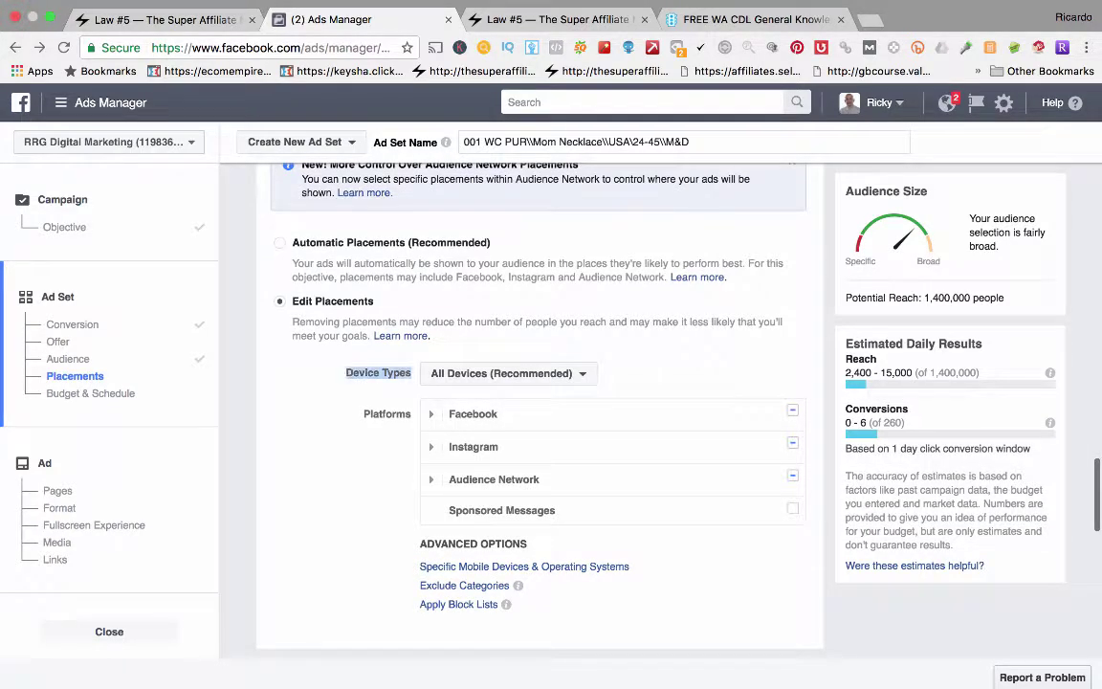
pyautogui.click(505, 373)
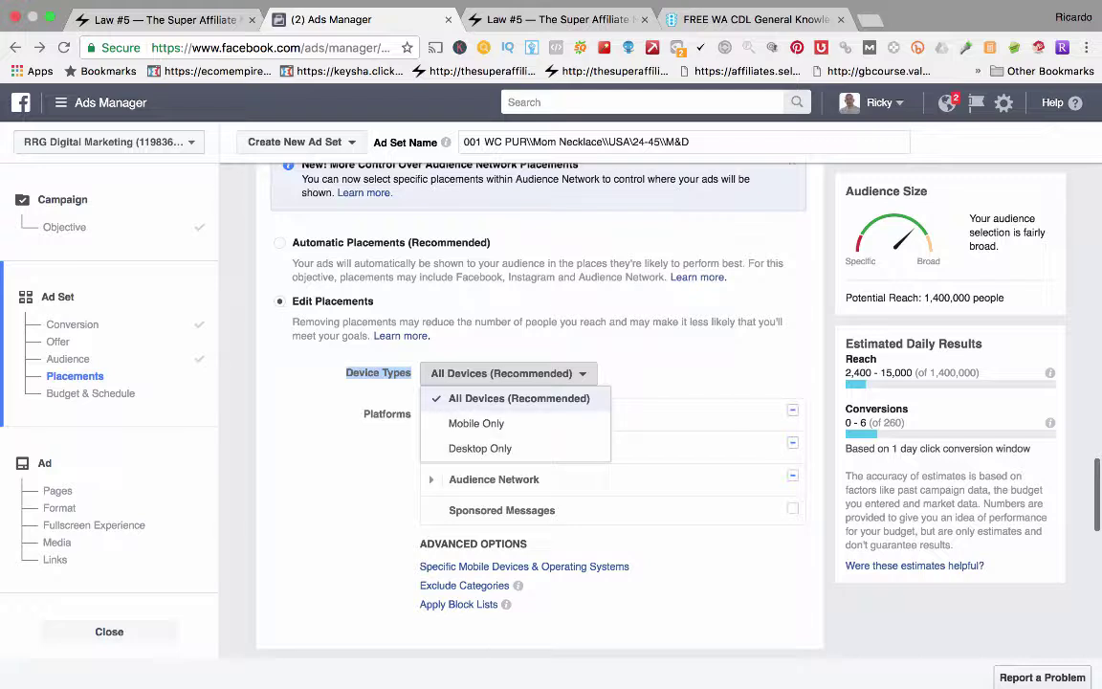
pyautogui.press('Escape')
pyautogui.scroll(-2, 531, 383)
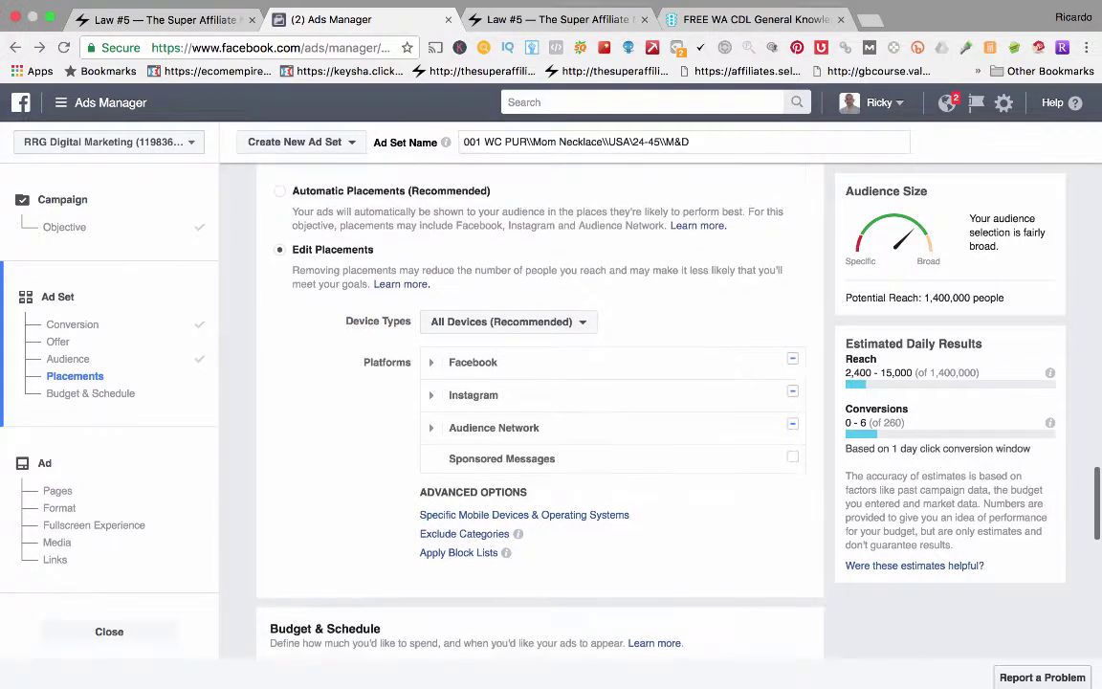
# Step: Expand the Facebook, Instagram and Audience Network placements and exclude the Audience Network placements from the ad set
pyautogui.moveTo(612, 377)
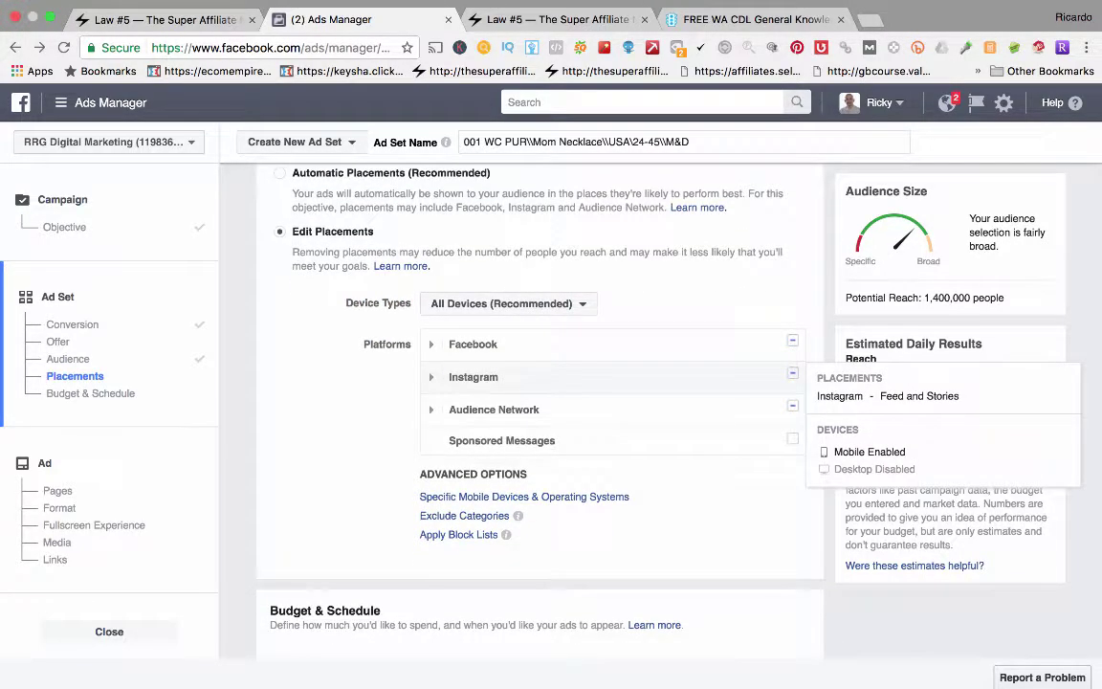
pyautogui.click(430, 377)
pyautogui.click(431, 344)
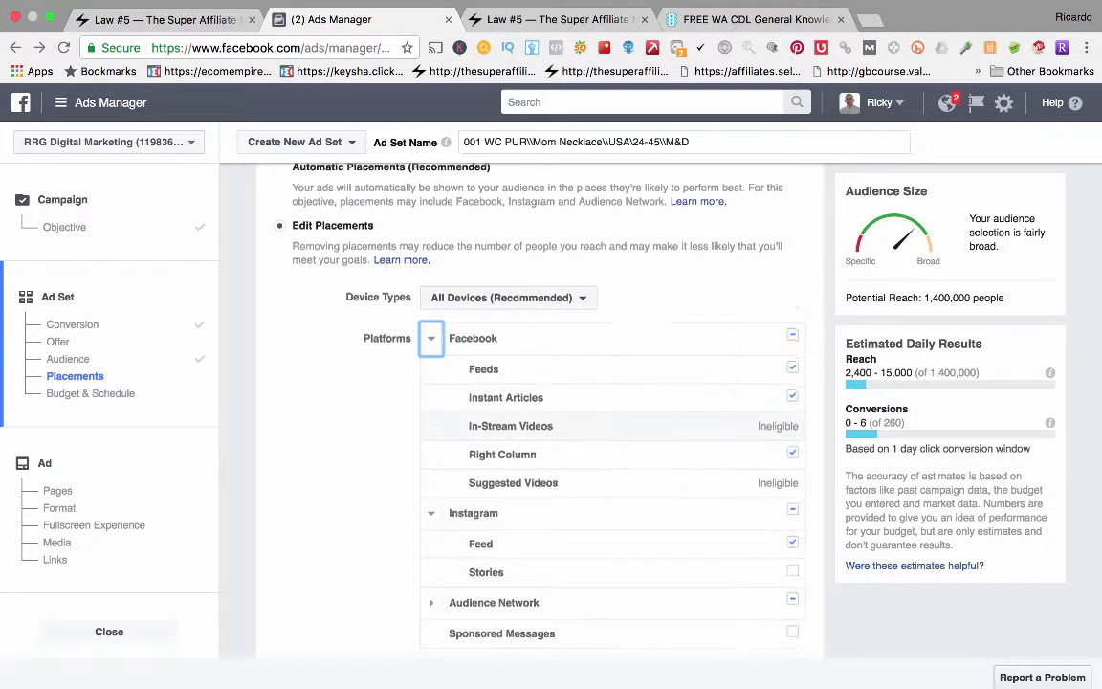
pyautogui.scroll(-1, 531, 382)
pyautogui.click(431, 541)
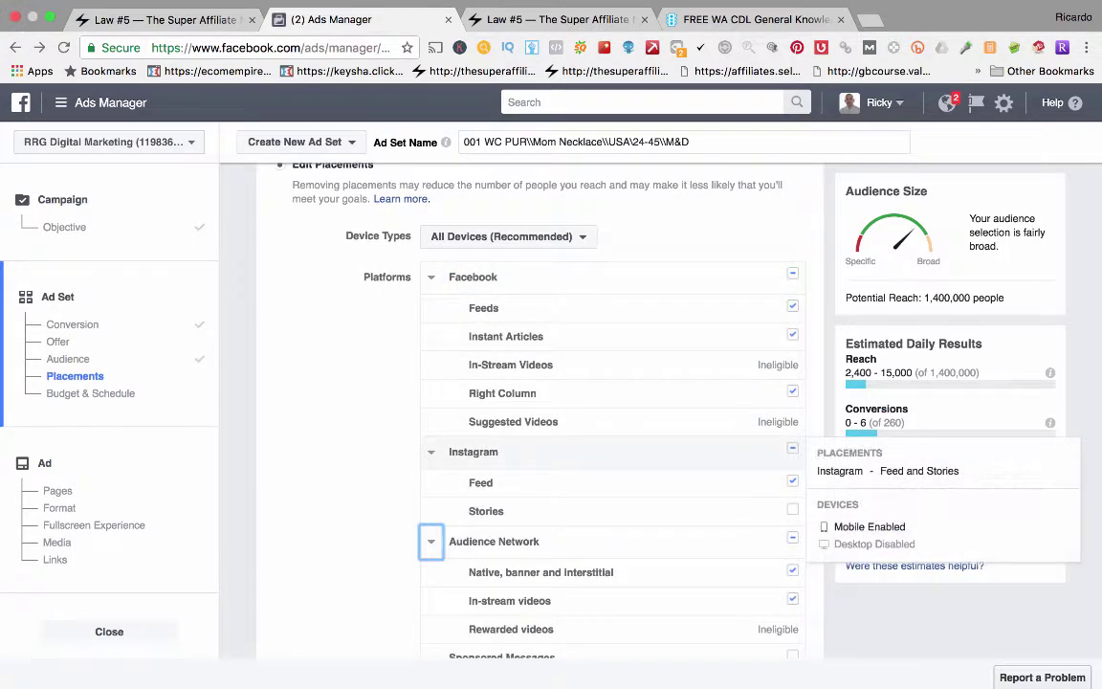
pyautogui.scroll(-3, 613, 454)
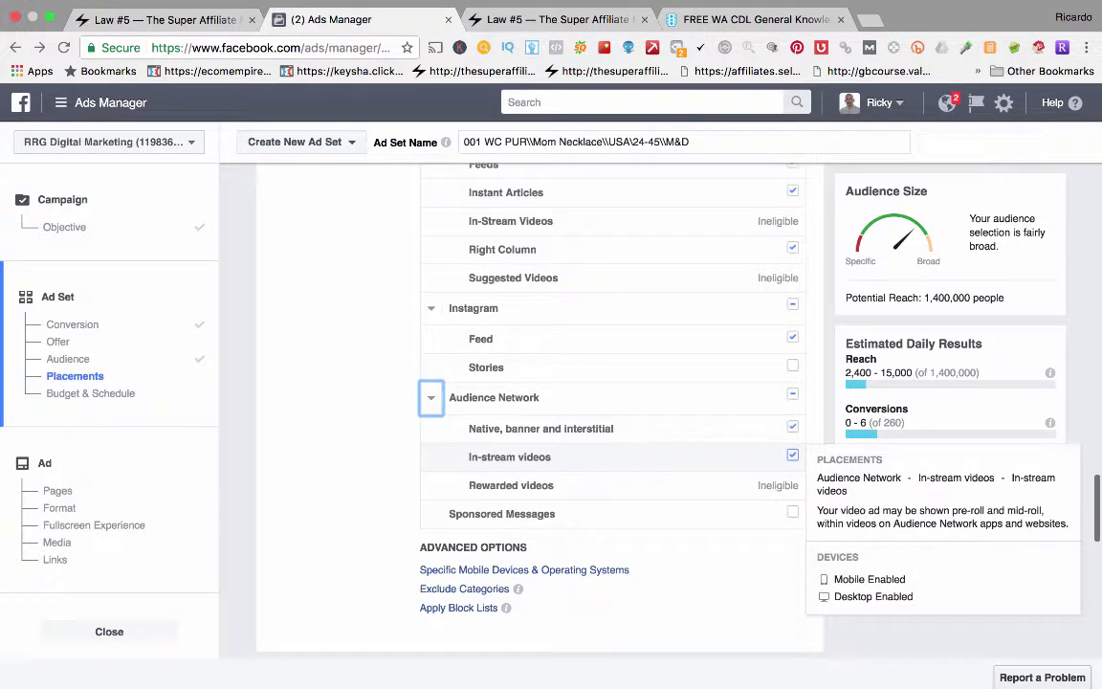
pyautogui.click(792, 426)
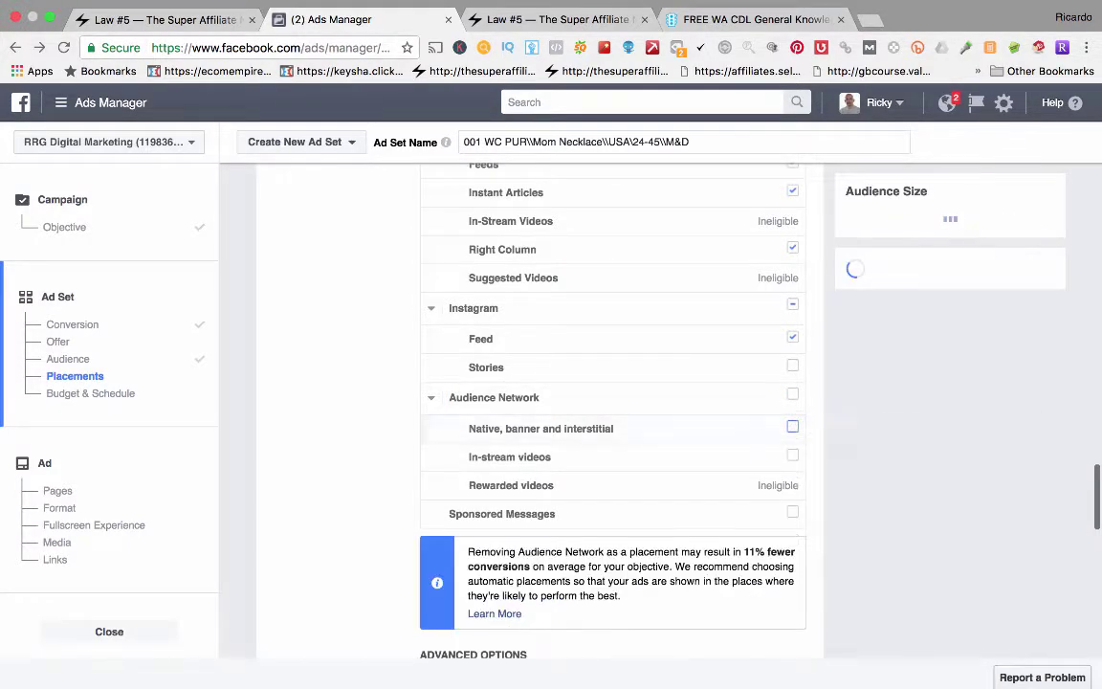
# Step: Exclude the Instagram Feed, Facebook Right Column and Facebook Instant Articles placements
pyautogui.scroll(3, 778, 388)
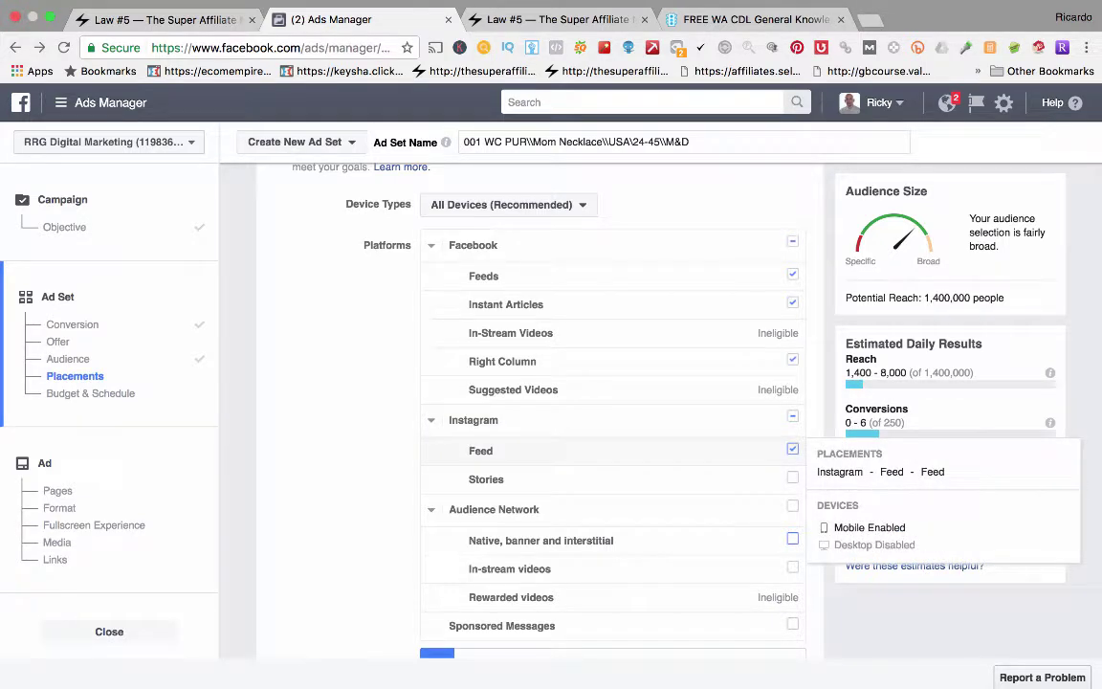
pyautogui.click(792, 449)
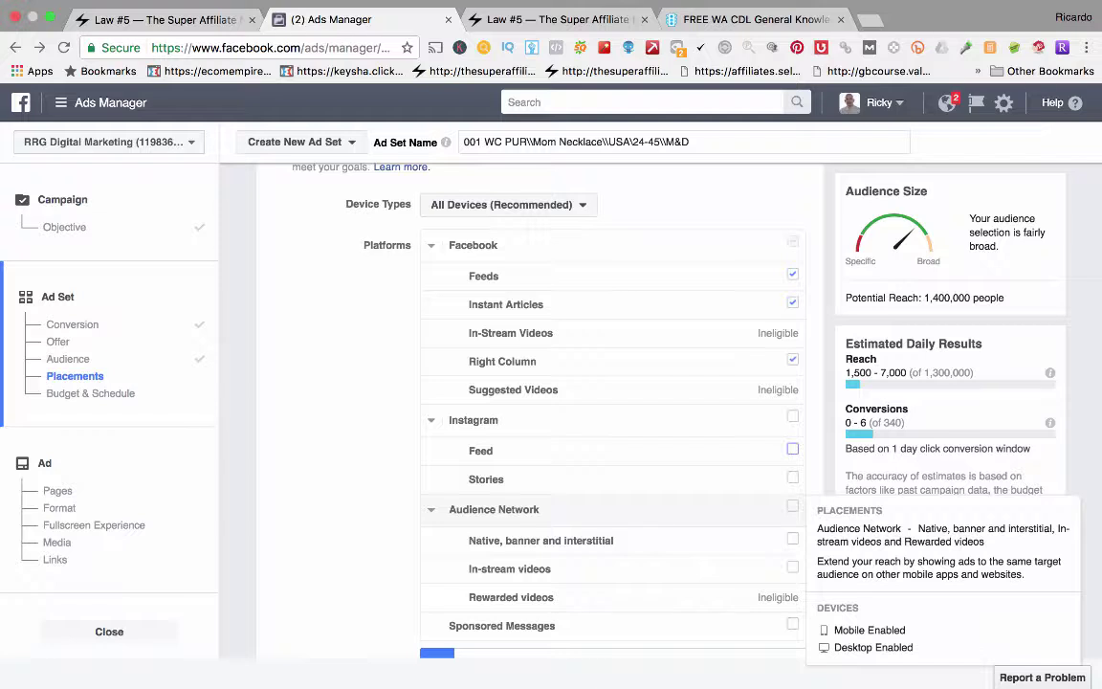
pyautogui.scroll(1, 536, 402)
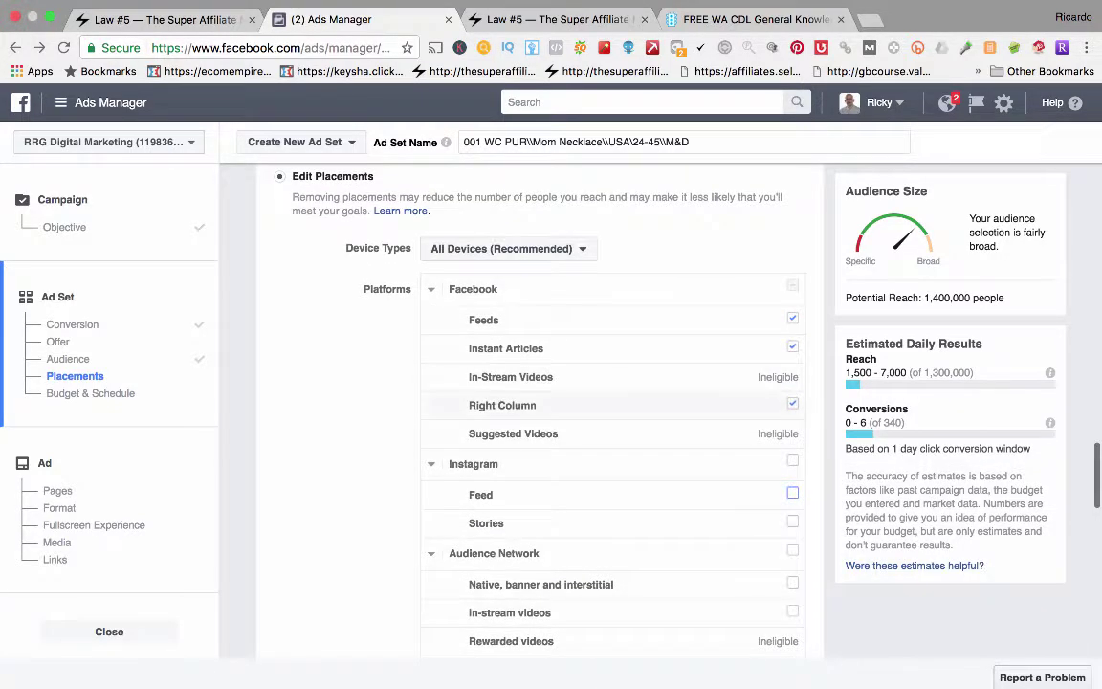
pyautogui.click(792, 403)
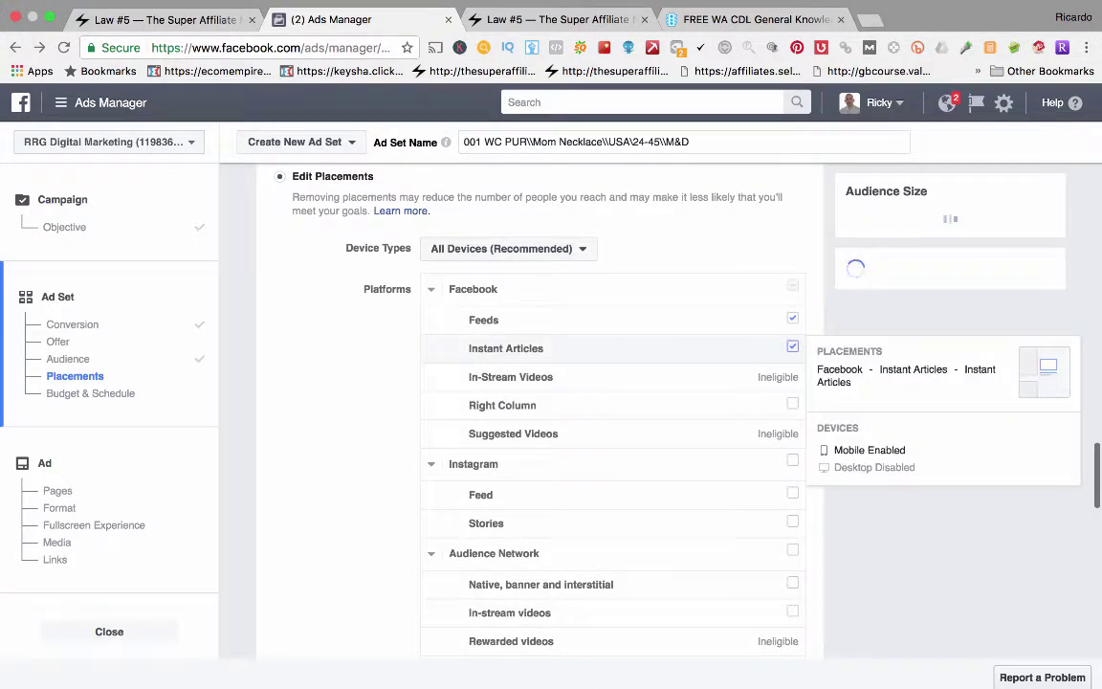
pyautogui.click(792, 347)
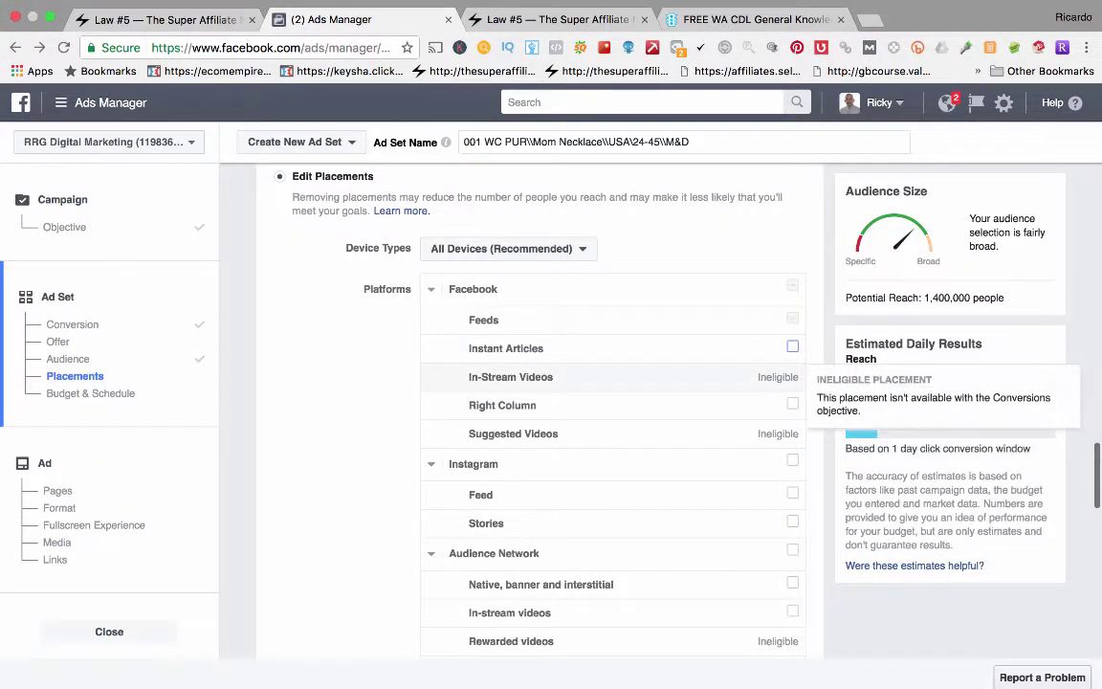
# Step: Check the potential reach together with the remaining placements and the detailed audience targeting
pyautogui.scroll(2, 535, 412)
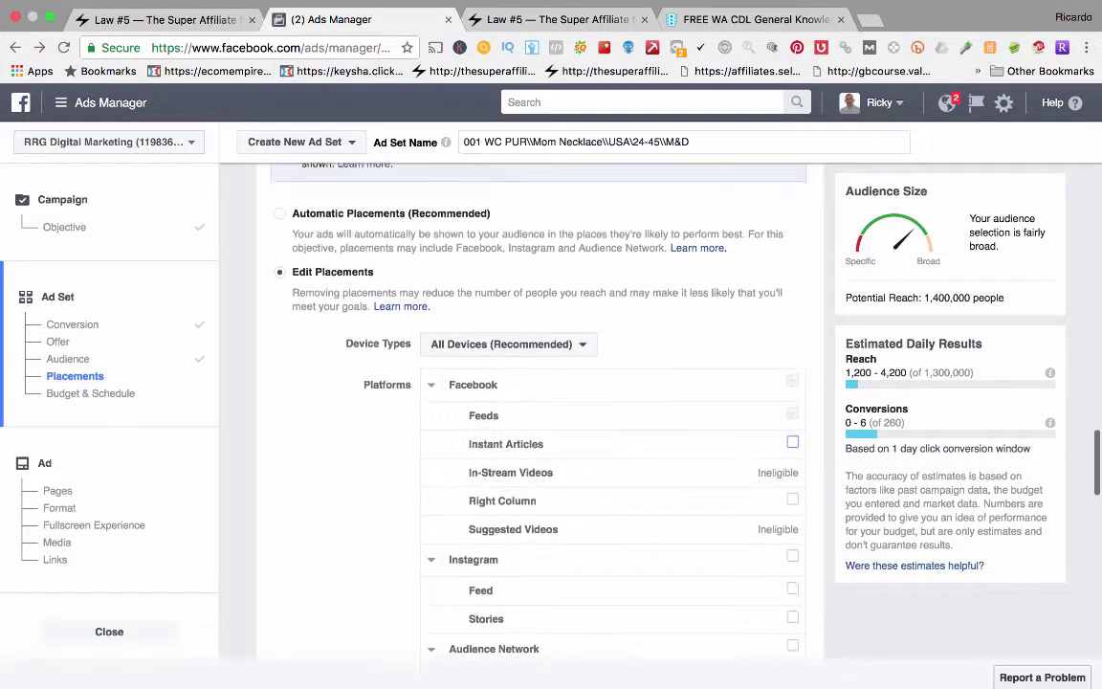
pyautogui.scroll(-1, 536, 411)
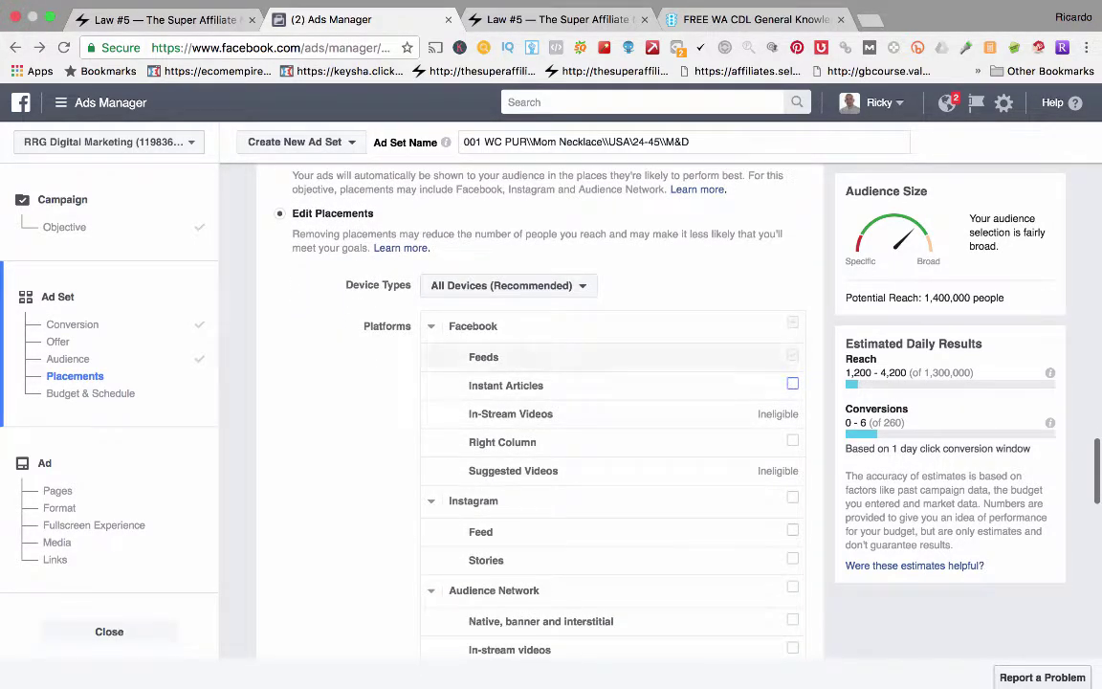
pyautogui.moveTo(924, 298); pyautogui.dragTo(1003, 298)
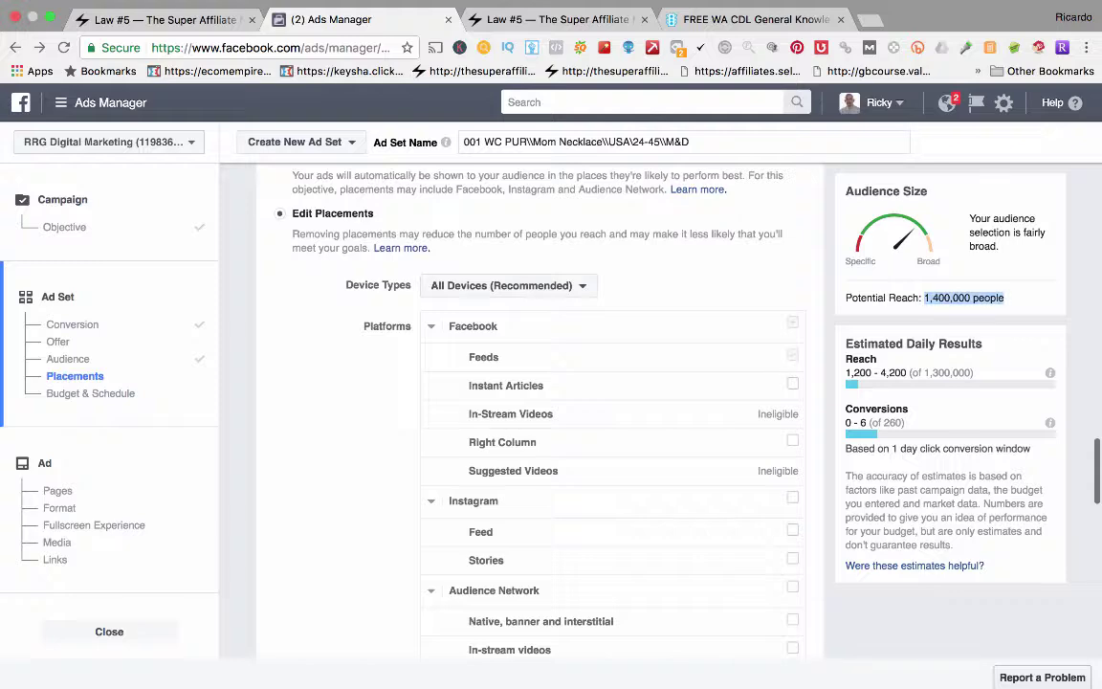
pyautogui.scroll(10, 535, 411)
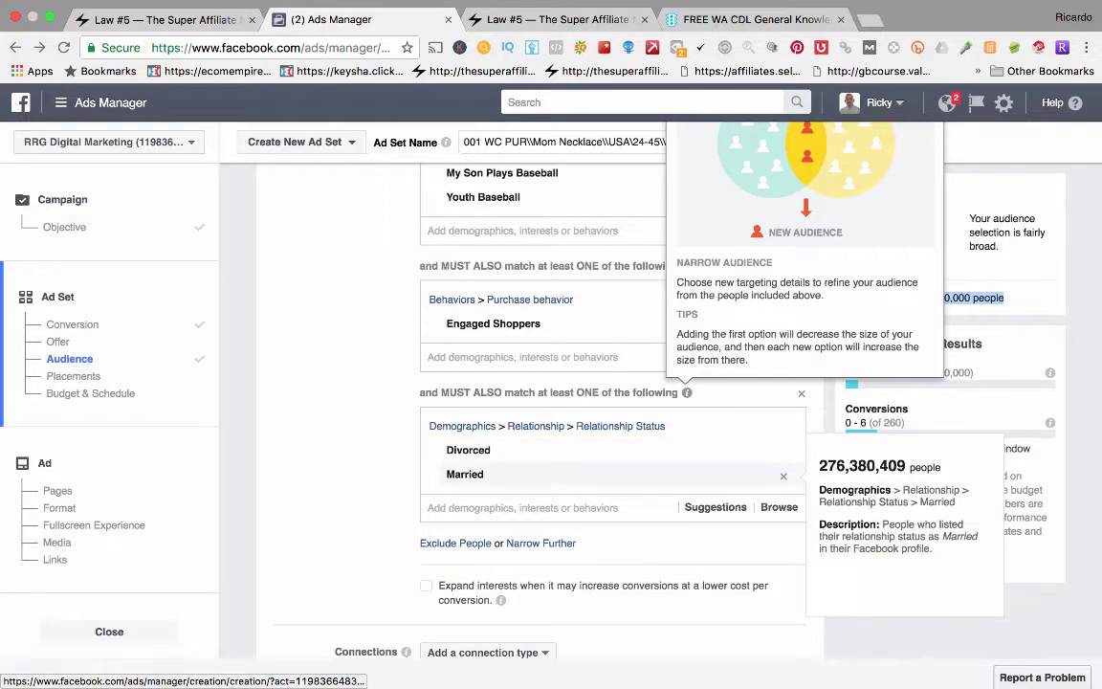
pyautogui.scroll(-8, 536, 411)
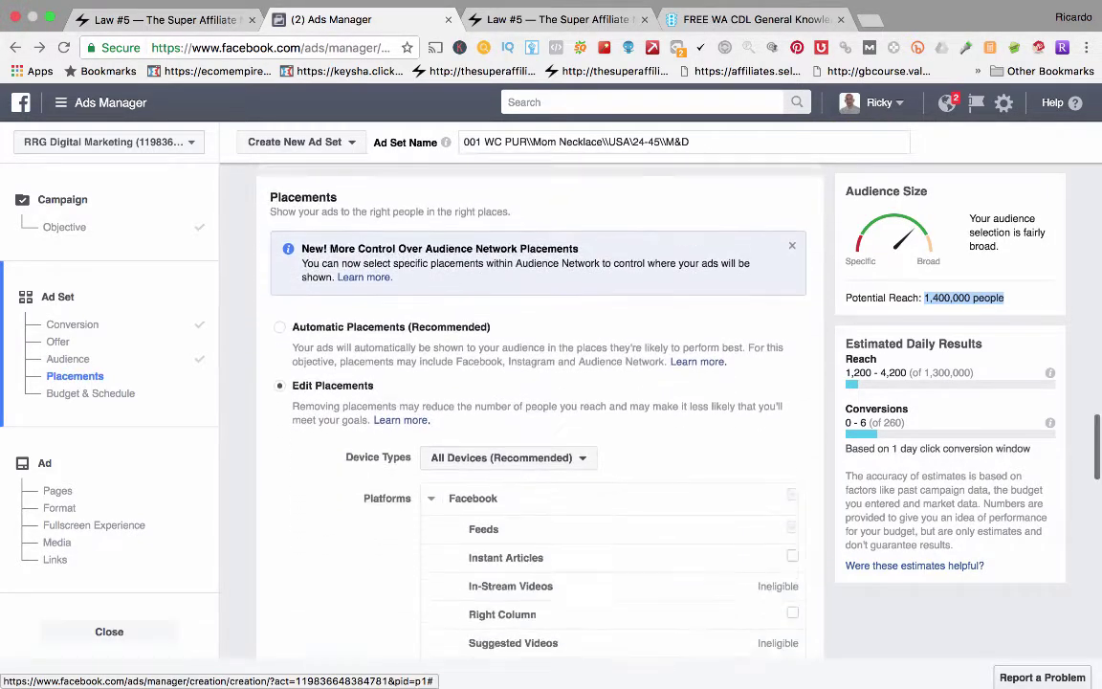
# Step: Show the advanced options for specific mobile devices and operating systems and review the device choices
pyautogui.scroll(-8, 535, 412)
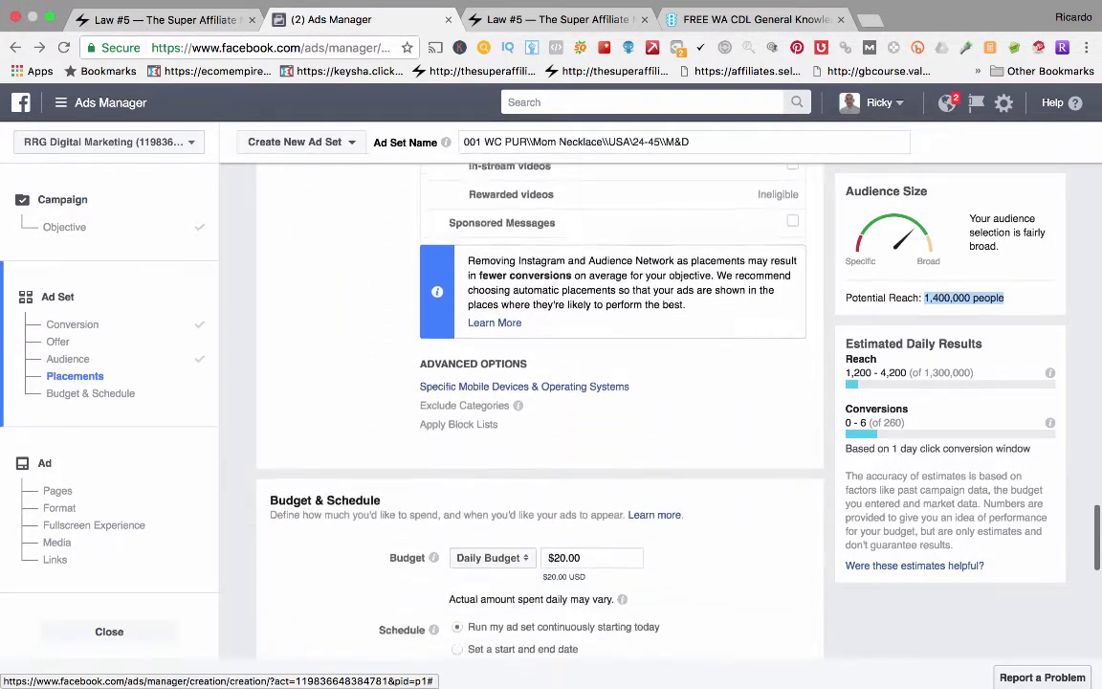
pyautogui.scroll(-1, 535, 411)
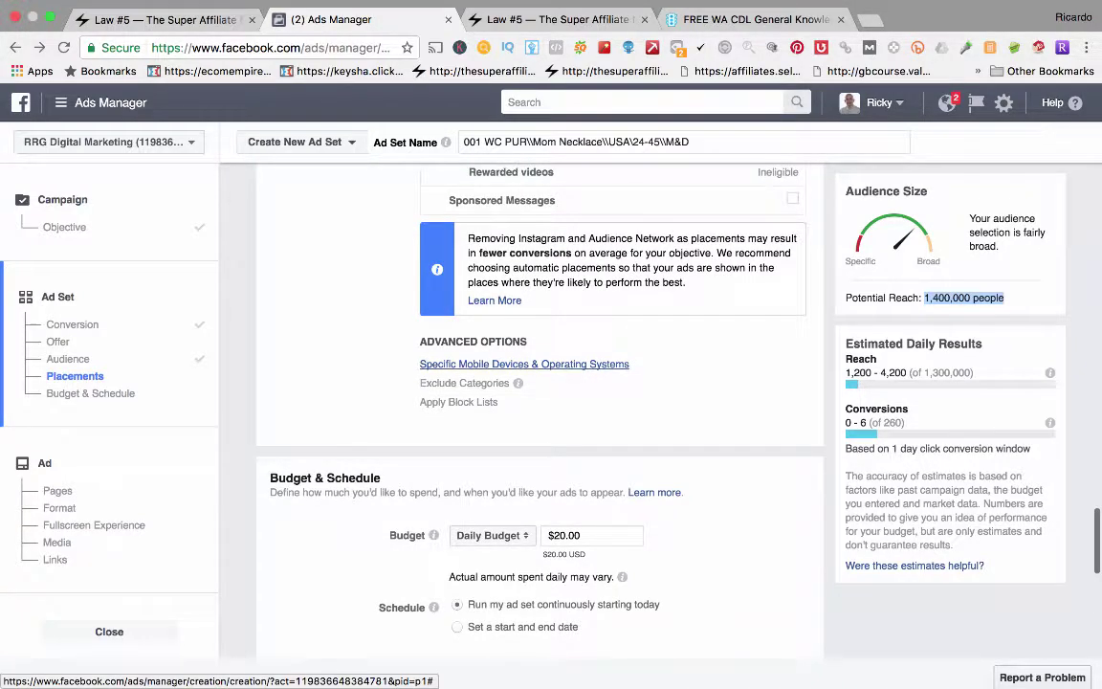
pyautogui.click(524, 363)
pyautogui.click(483, 370)
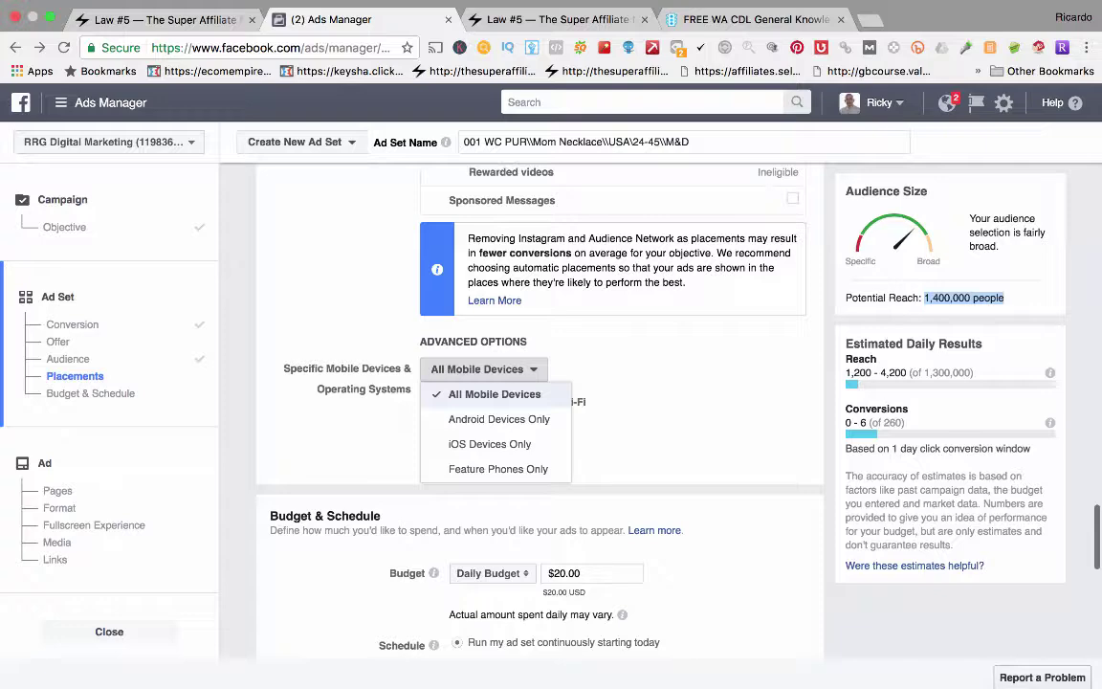
pyautogui.press('Escape')
# Step: Review the daily budget amount and the schedule options in the ad set's Budget & Schedule section
pyautogui.scroll(-4, 486, 382)
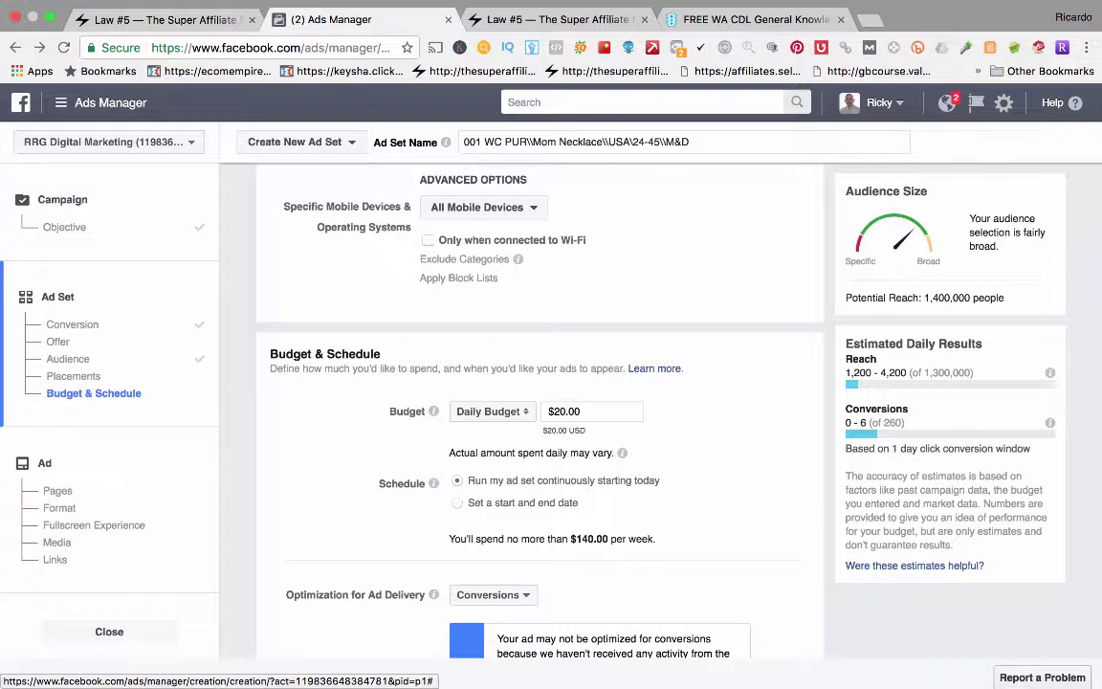
pyautogui.scroll(-1, 526, 412)
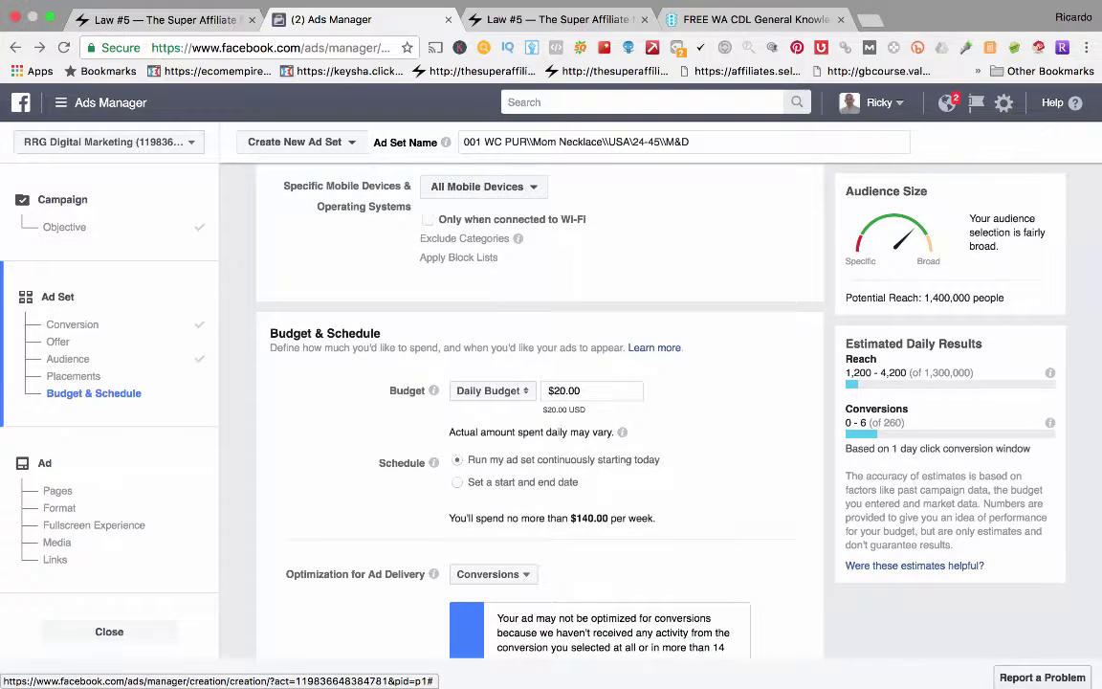
pyautogui.scroll(-5, 621, 334)
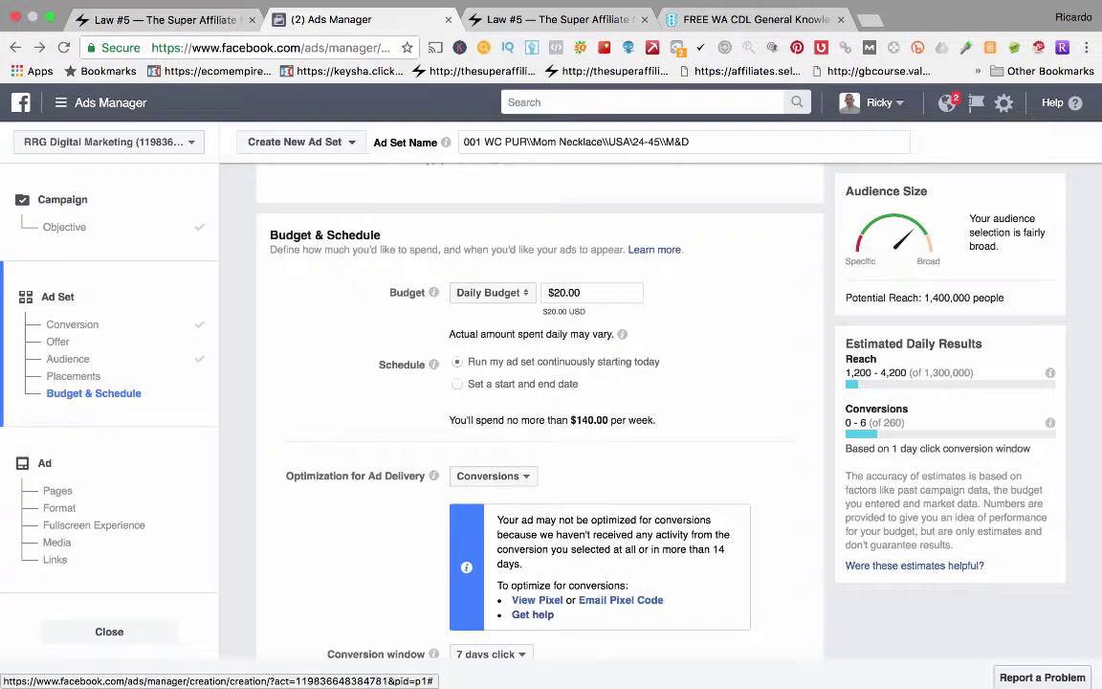
pyautogui.click(556, 293)
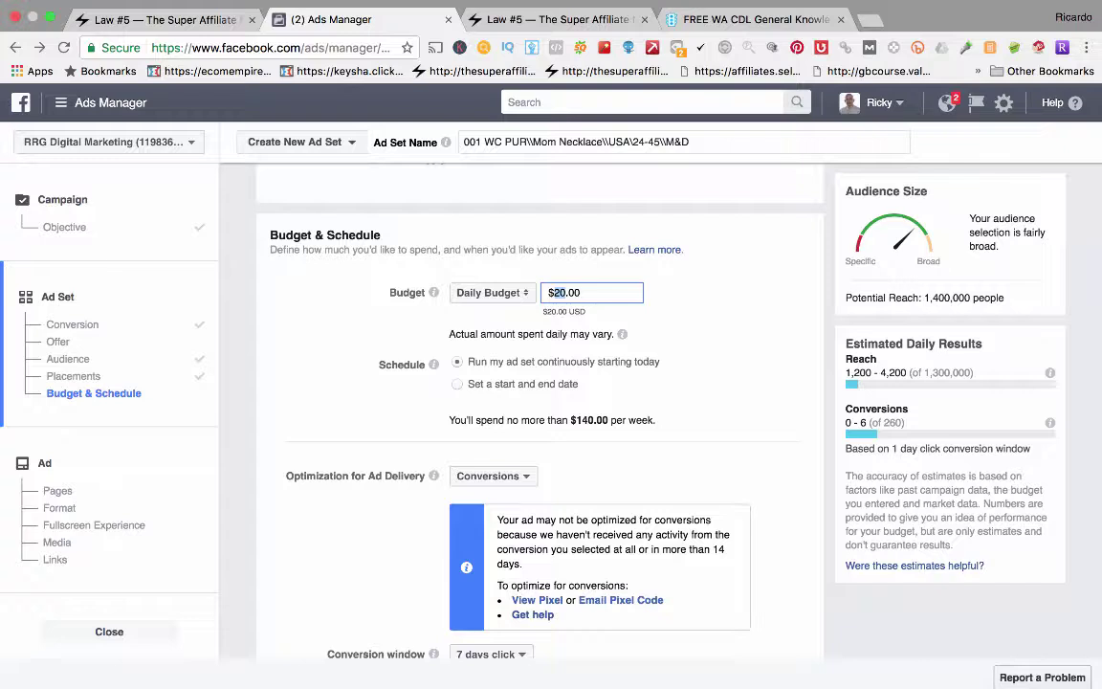
pyautogui.press('Tab')
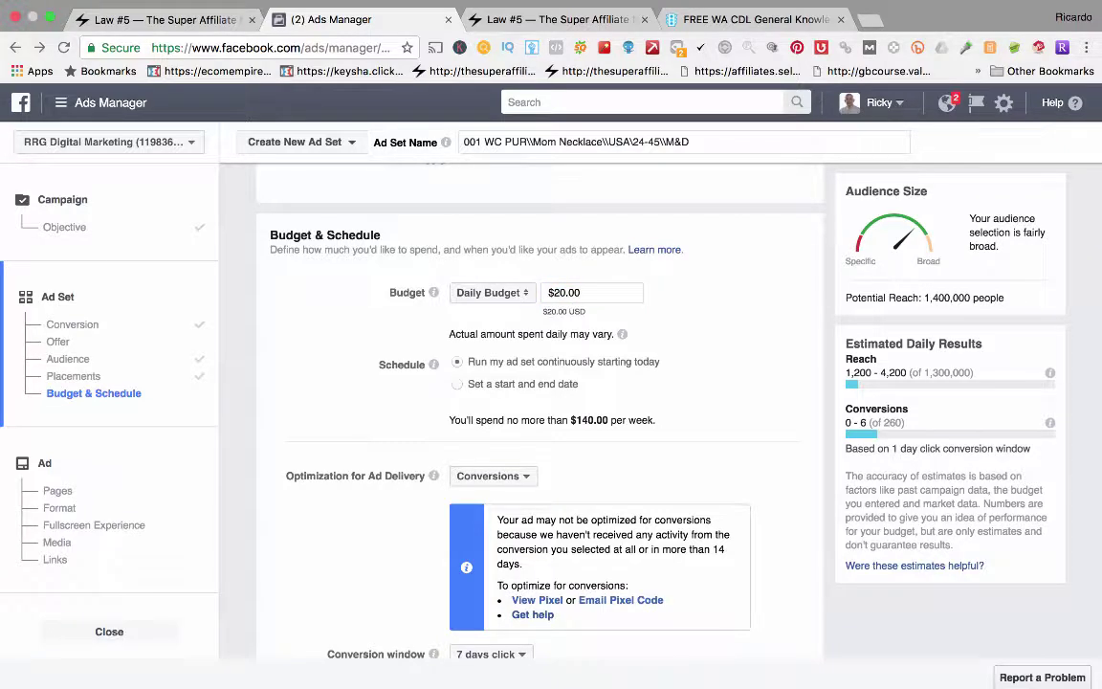
pyautogui.moveTo(433, 364)
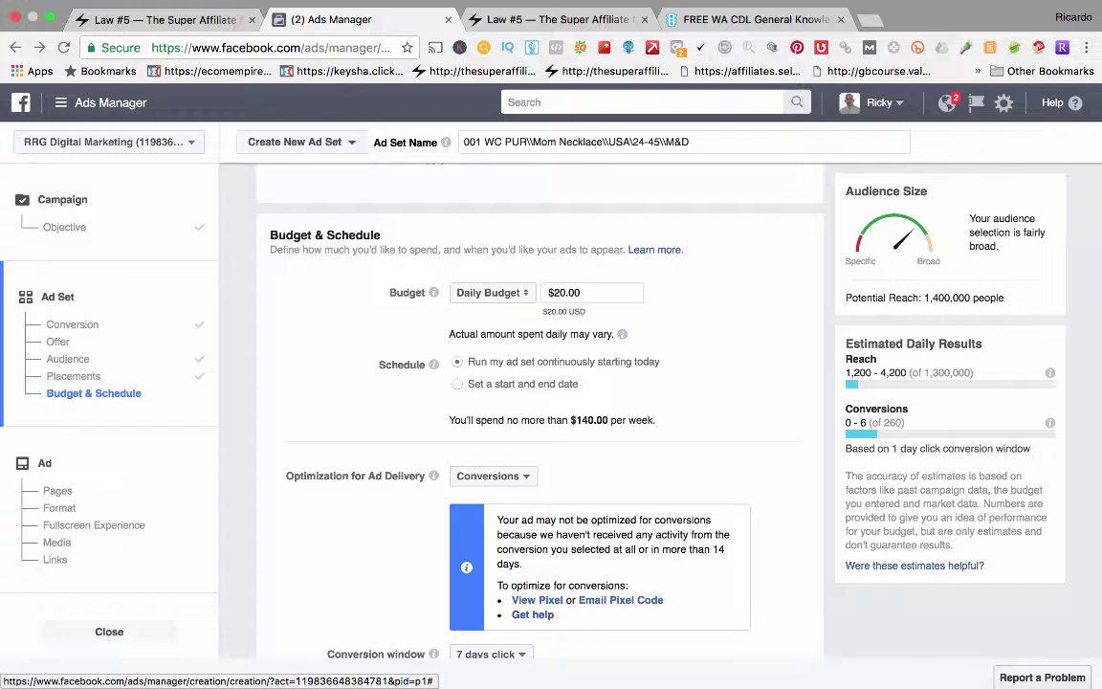
pyautogui.scroll(-3, 540, 411)
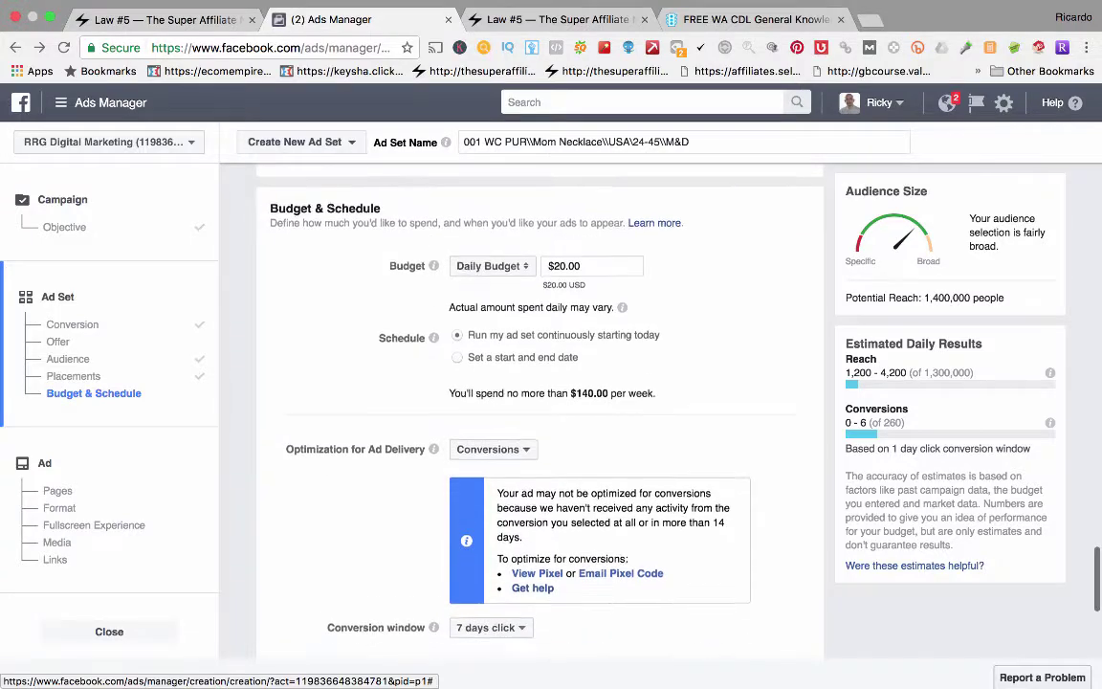
pyautogui.scroll(3, 540, 411)
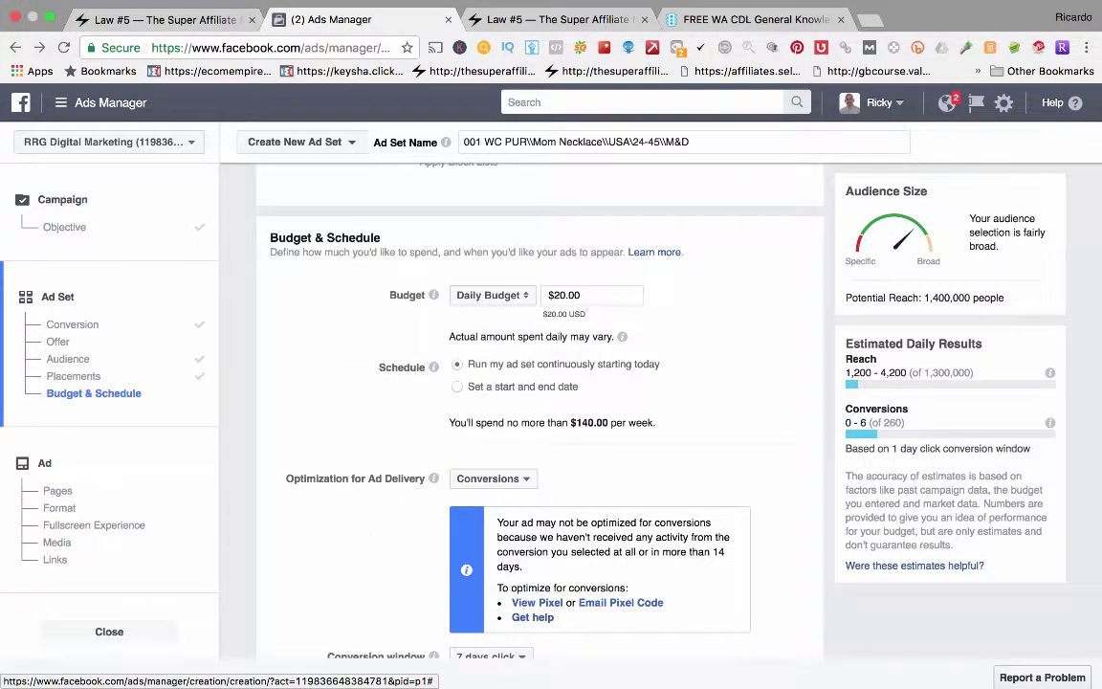
# Step: Schedule the ad set with a start and end date, starting on Jul 31, 2017 at 12:00 AM
pyautogui.click(458, 387)
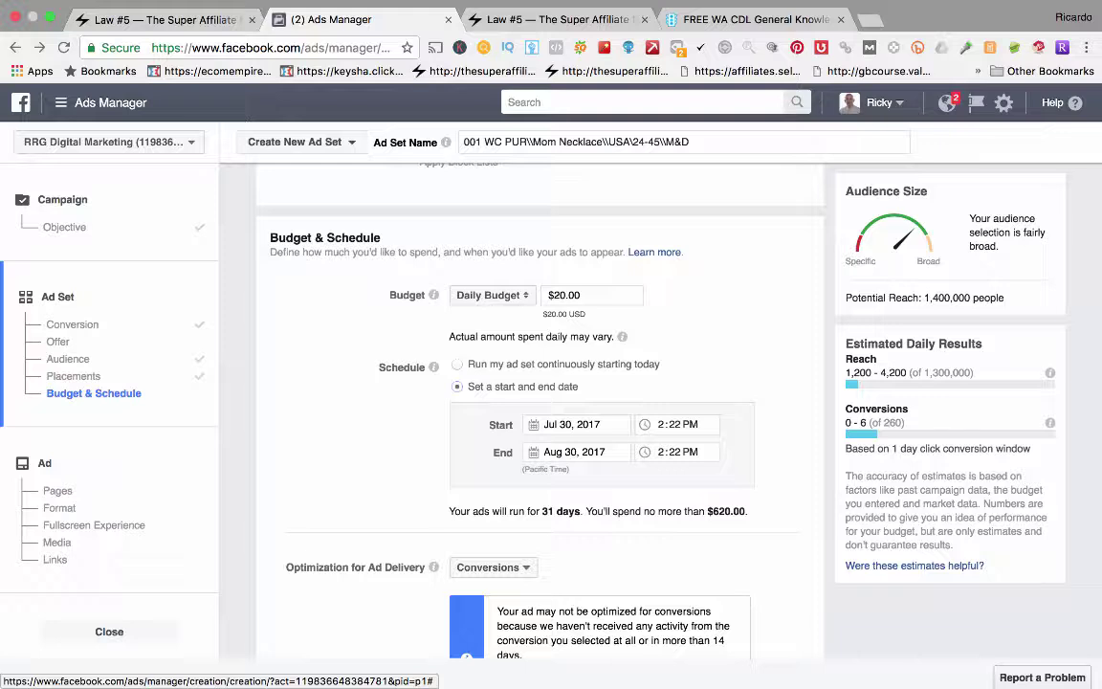
pyautogui.click(658, 424)
pyautogui.write('12')
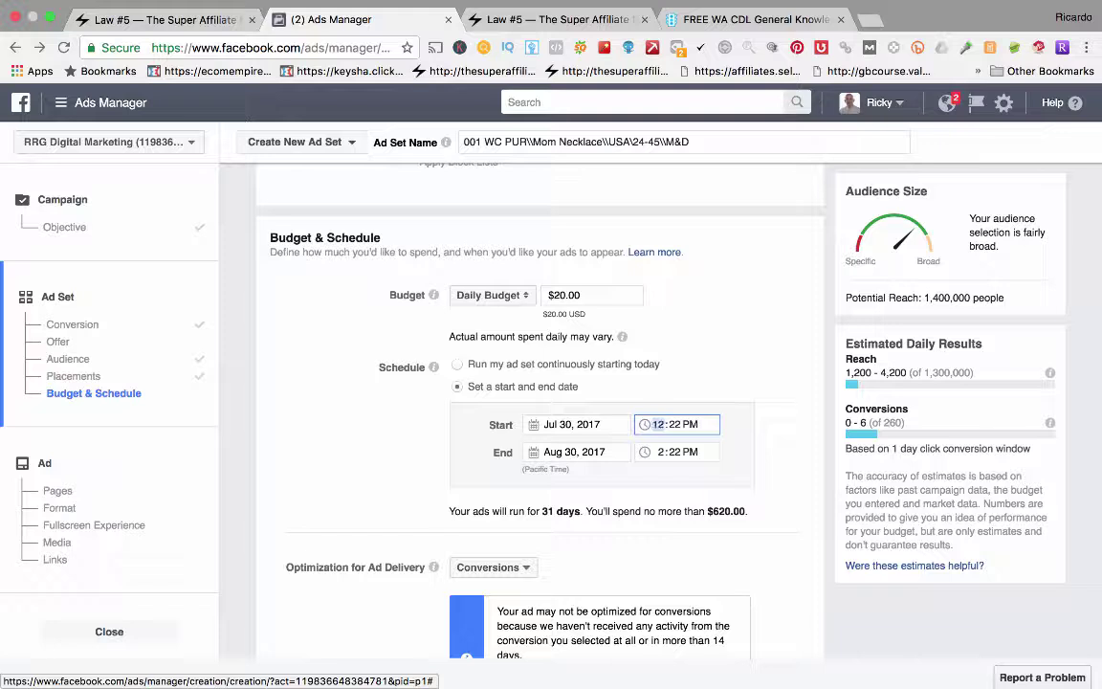
pyautogui.press('Tab')
pyautogui.write('00')
pyautogui.press('Tab')
pyautogui.press('a')
pyautogui.click(574, 423)
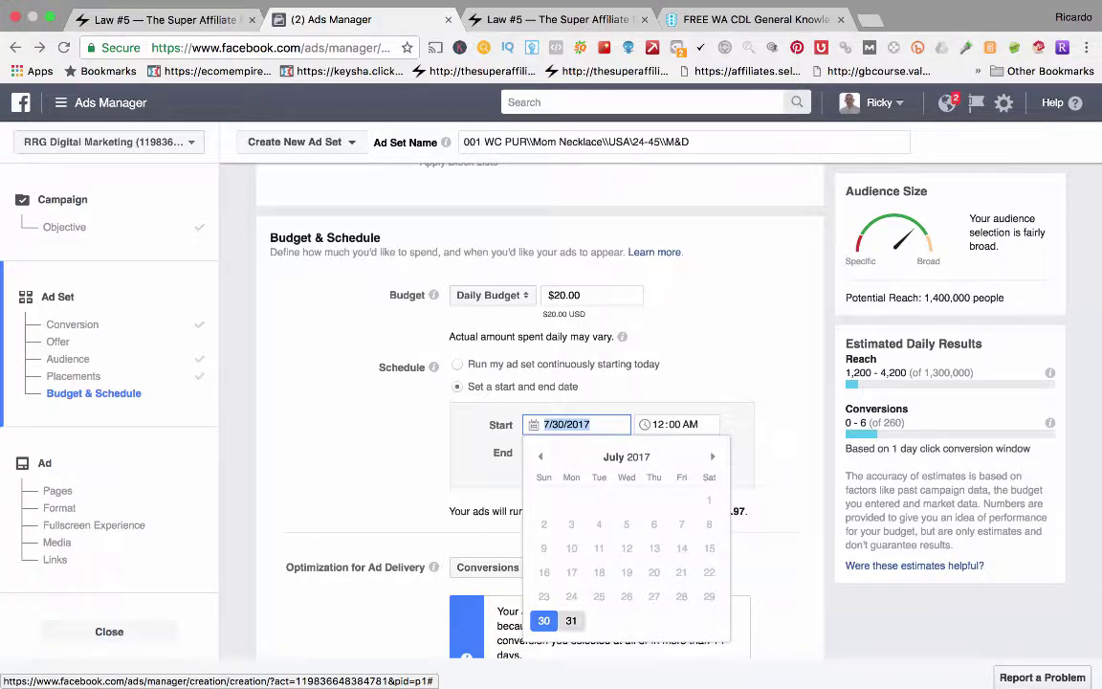
pyautogui.click(571, 619)
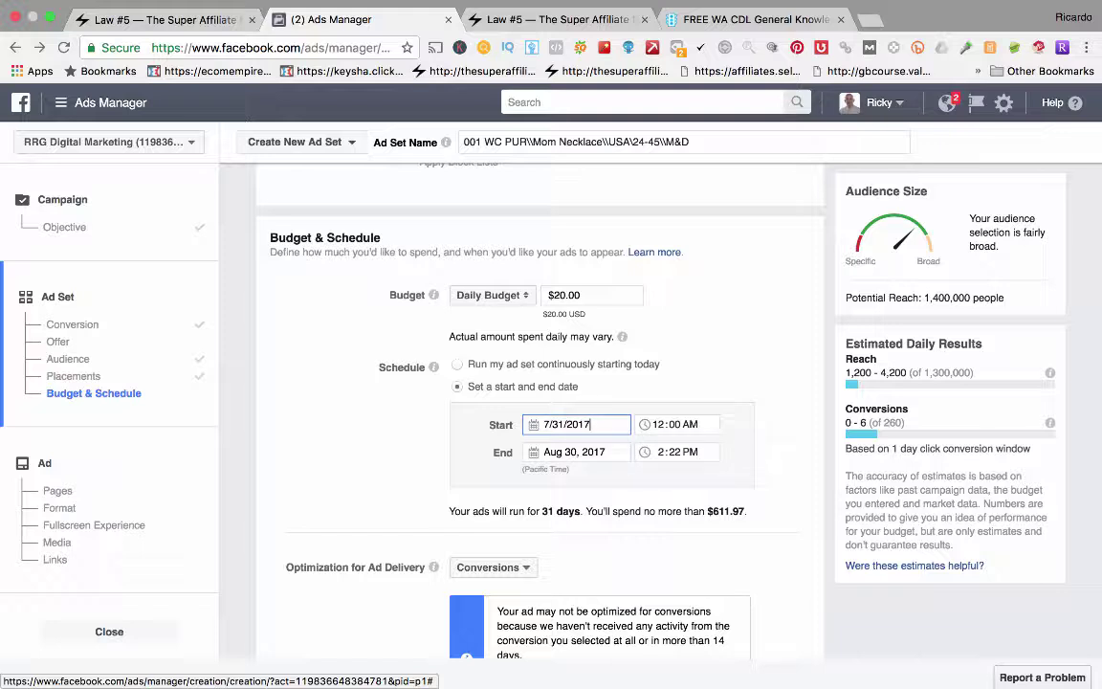
pyautogui.press('Return')
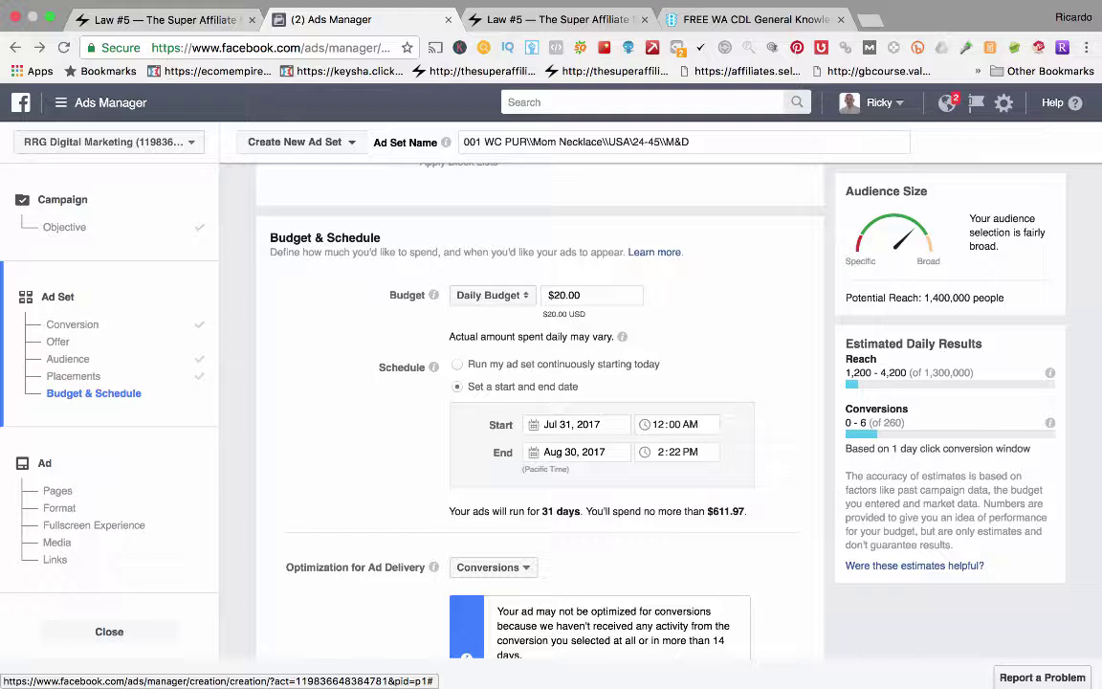
# Step: Change the ad set's budget type to Lifetime Budget and set the amount to $20
pyautogui.click(550, 294)
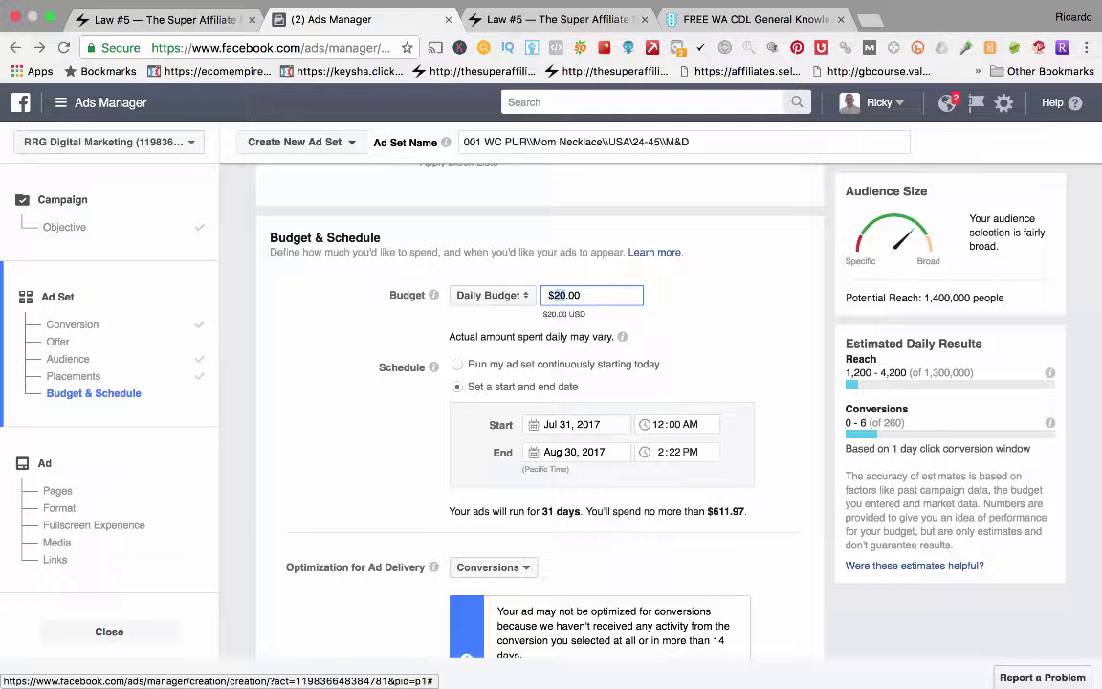
pyautogui.click(490, 295)
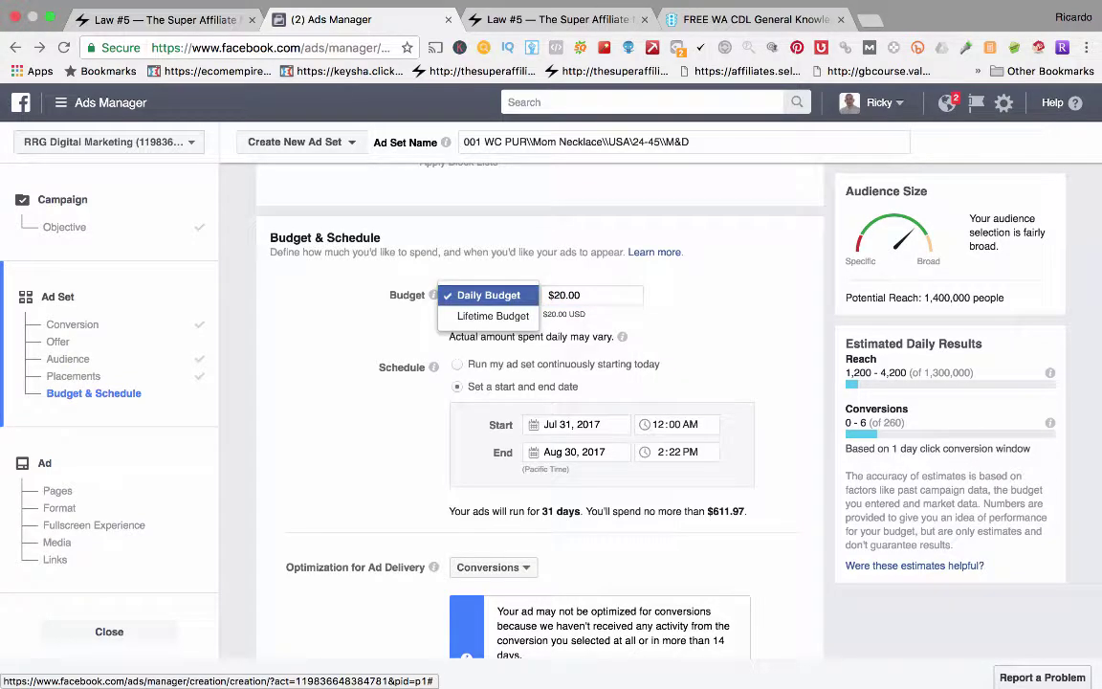
pyautogui.click(492, 315)
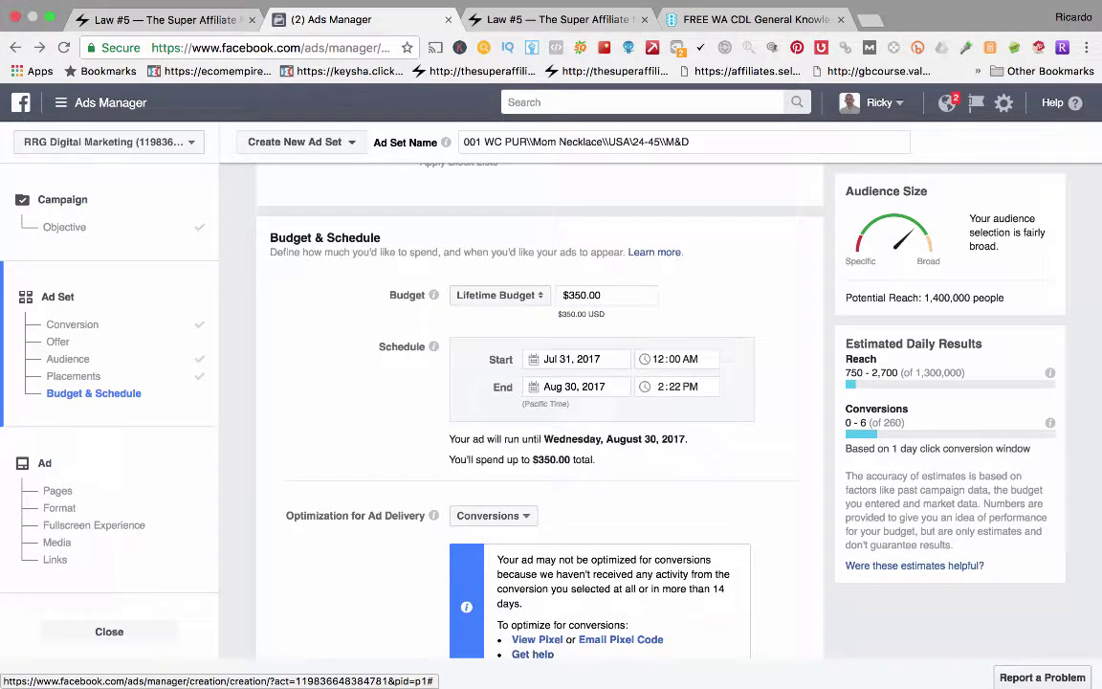
pyautogui.doubleClick(577, 295)
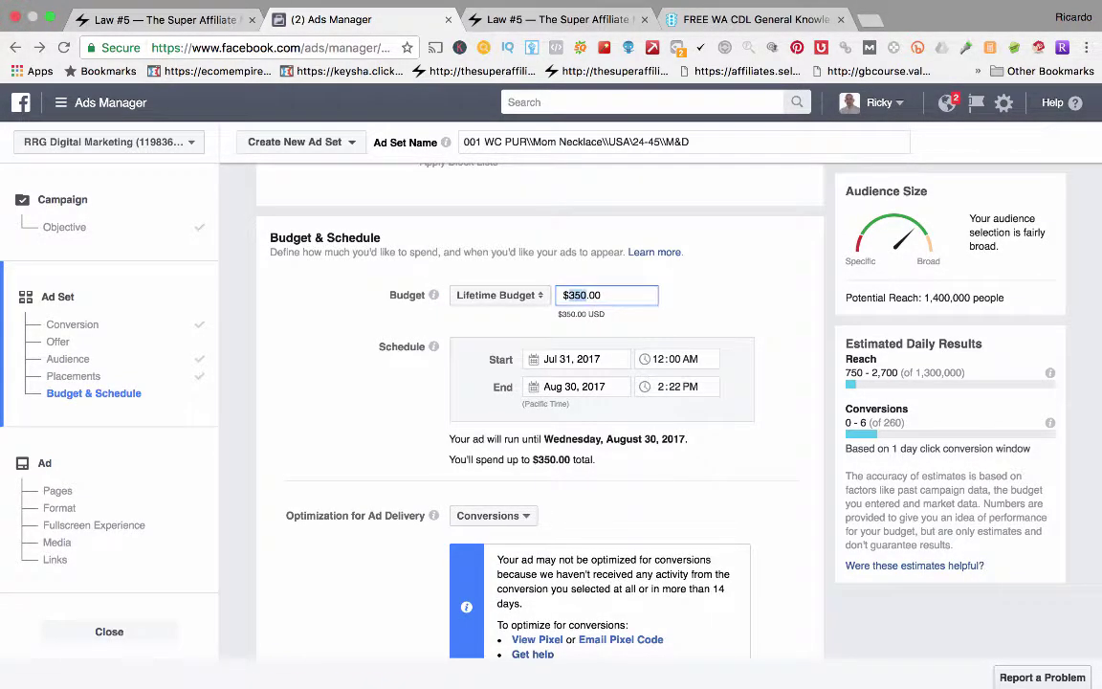
pyautogui.write('20')
pyautogui.press('Tab')
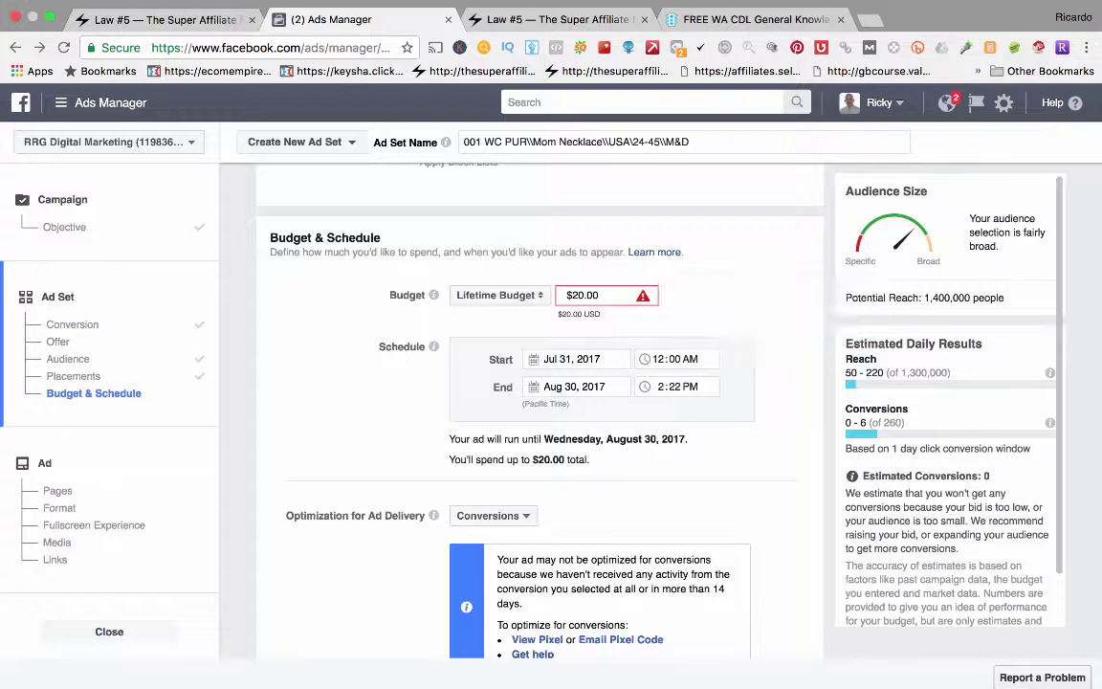
# Step: Set the schedule's end date to Aug 2, 2017
pyautogui.click(574, 386)
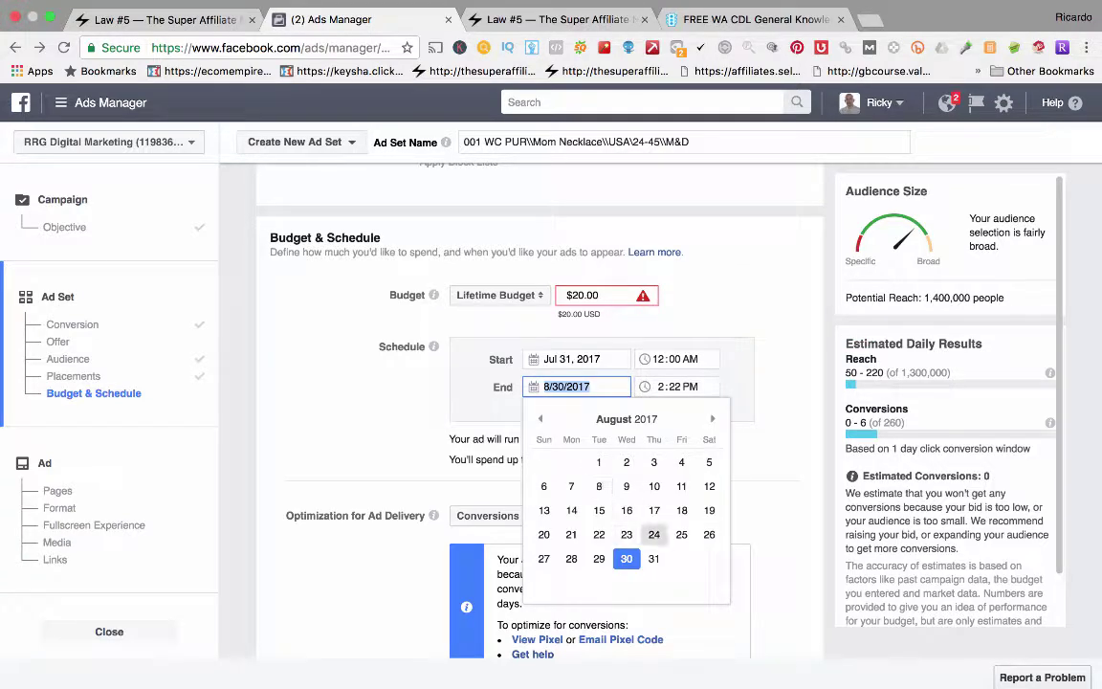
pyautogui.click(539, 418)
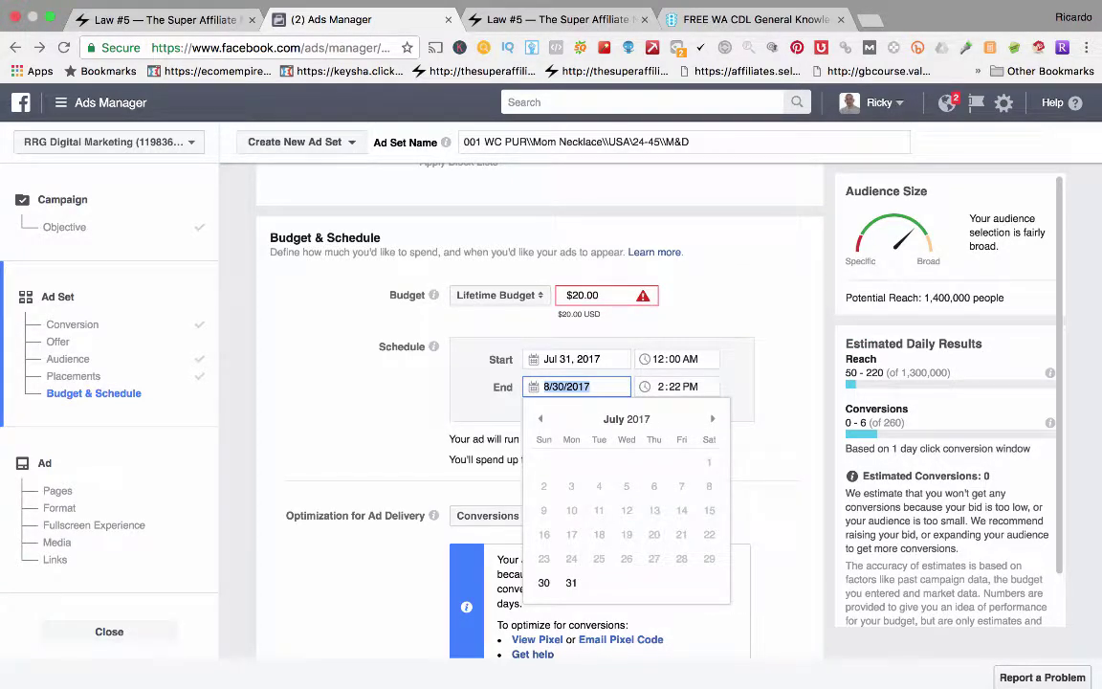
pyautogui.click(712, 418)
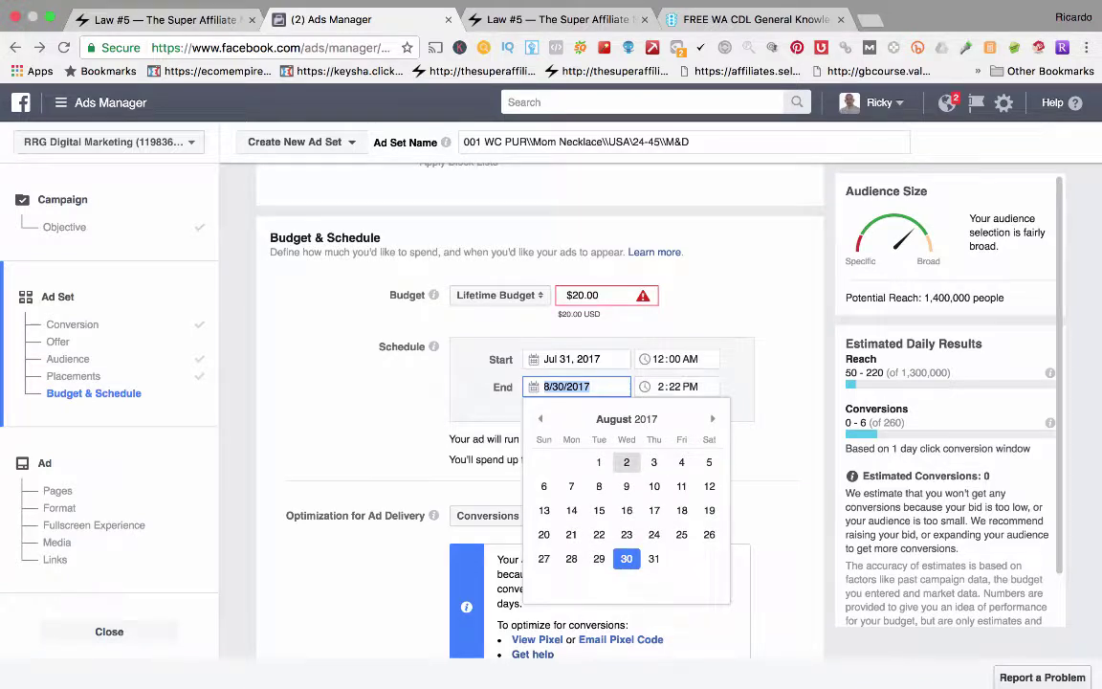
pyautogui.click(626, 462)
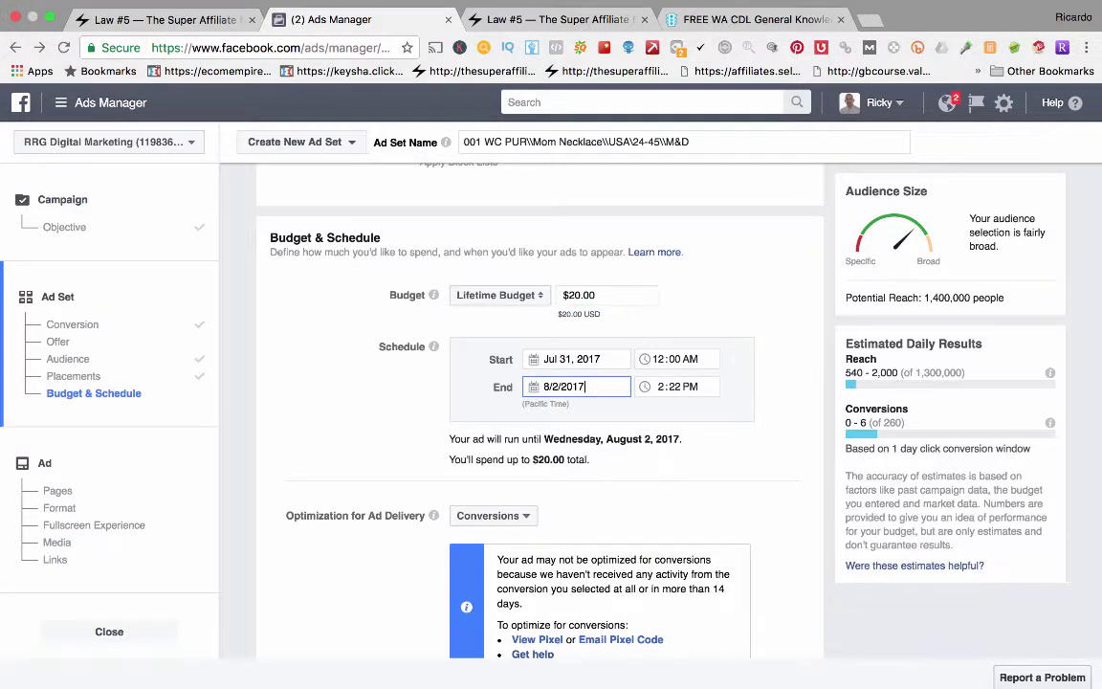
pyautogui.scroll(-1, 485, 370)
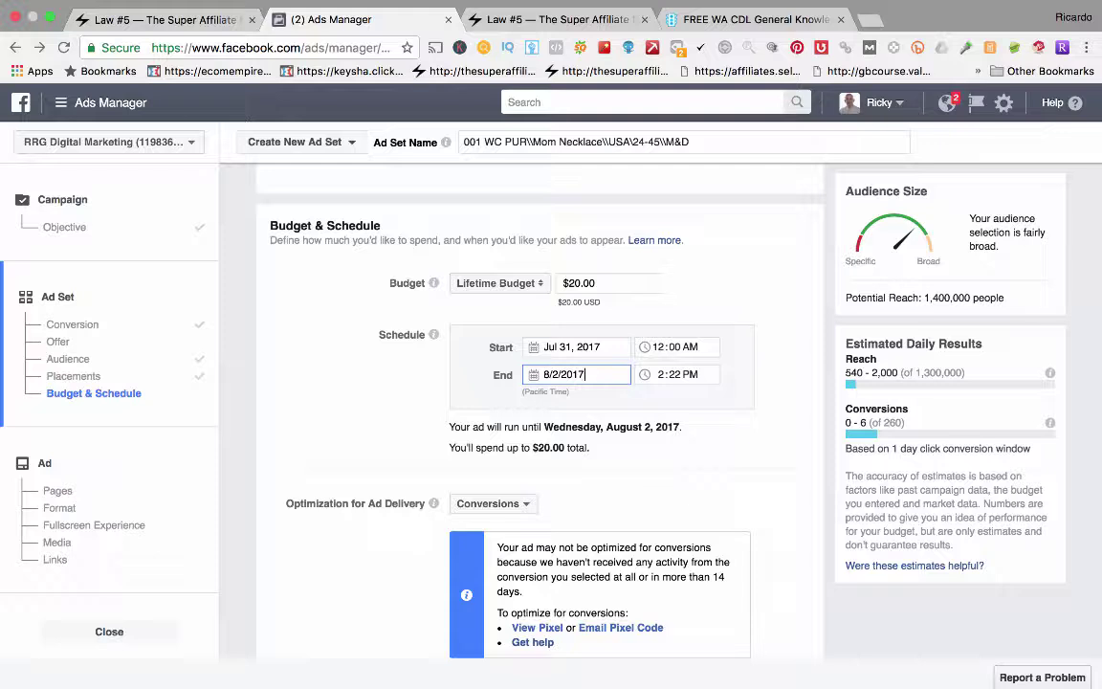
pyautogui.press('Return')
# Step: Switch the budget type to Daily Budget and return it to Lifetime Budget
pyautogui.click(499, 283)
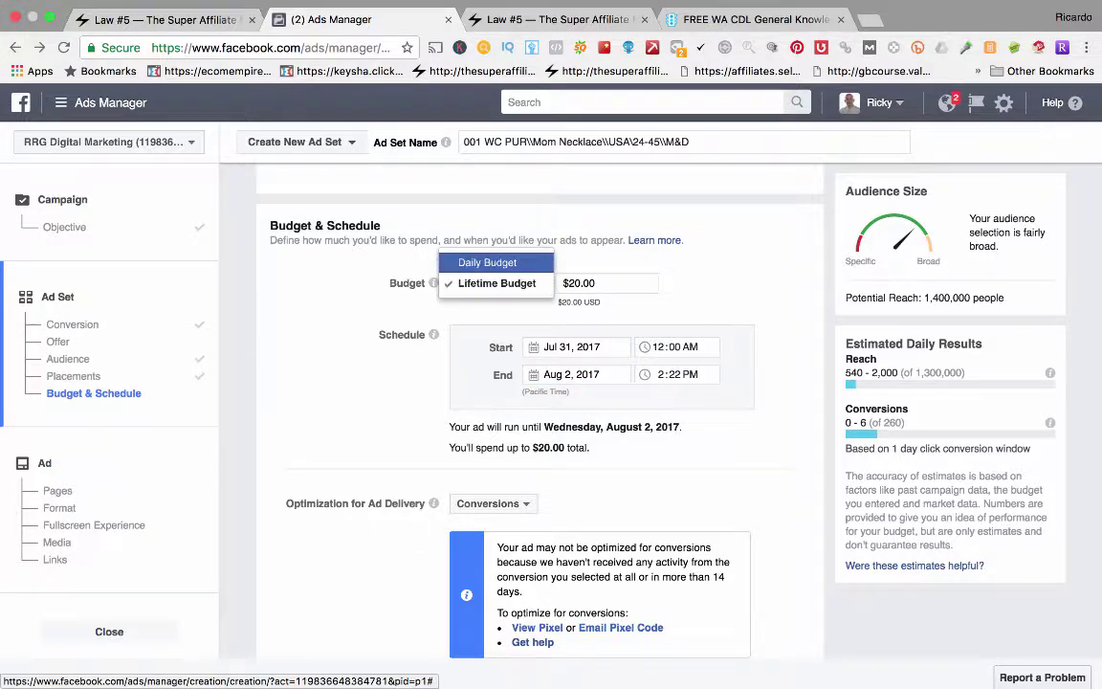
pyautogui.click(484, 259)
pyautogui.click(492, 283)
pyautogui.click(488, 305)
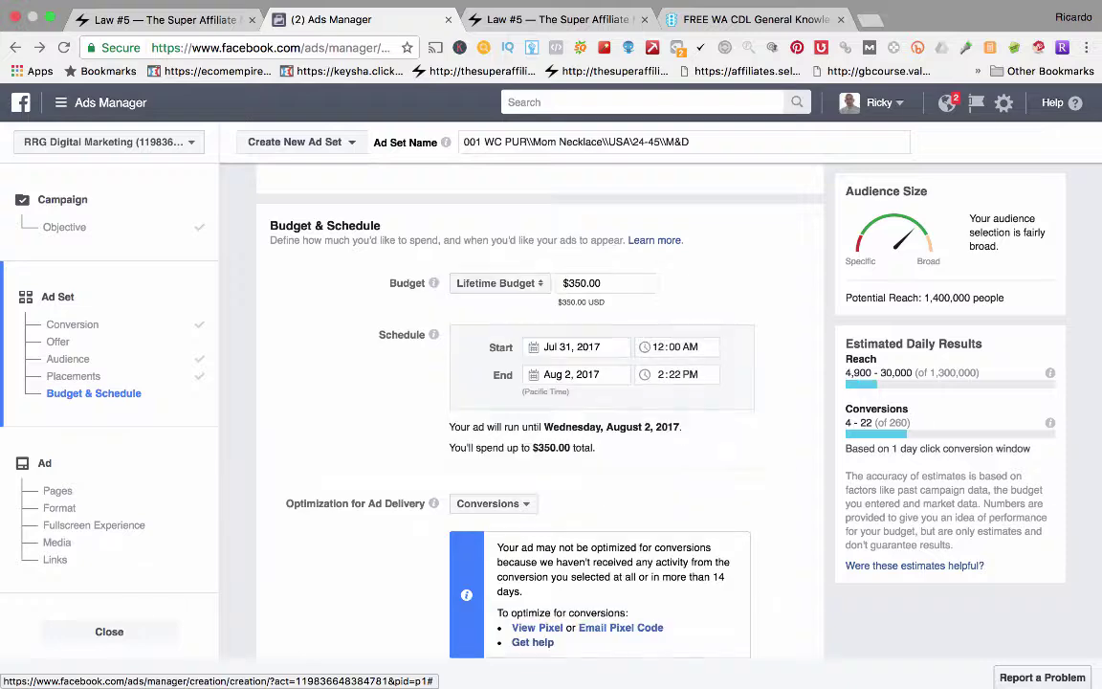
# Step: Review the optimization options for ad delivery and check the estimated daily conversions with the click window they are based on
pyautogui.scroll(-5, 526, 412)
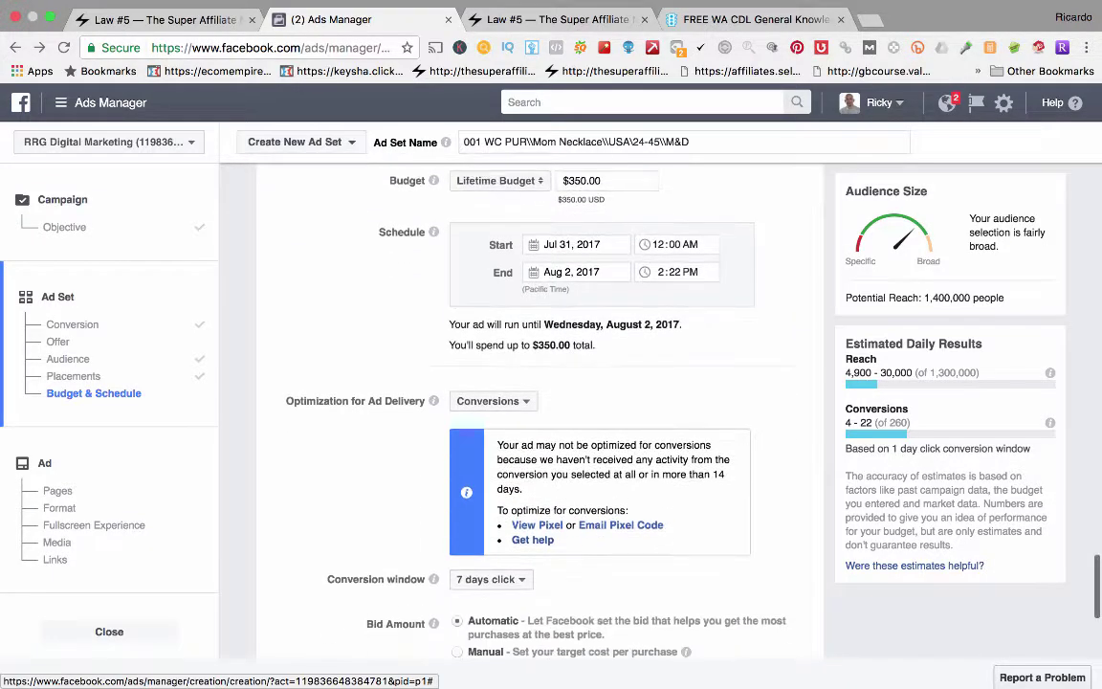
pyautogui.scroll(-2, 527, 411)
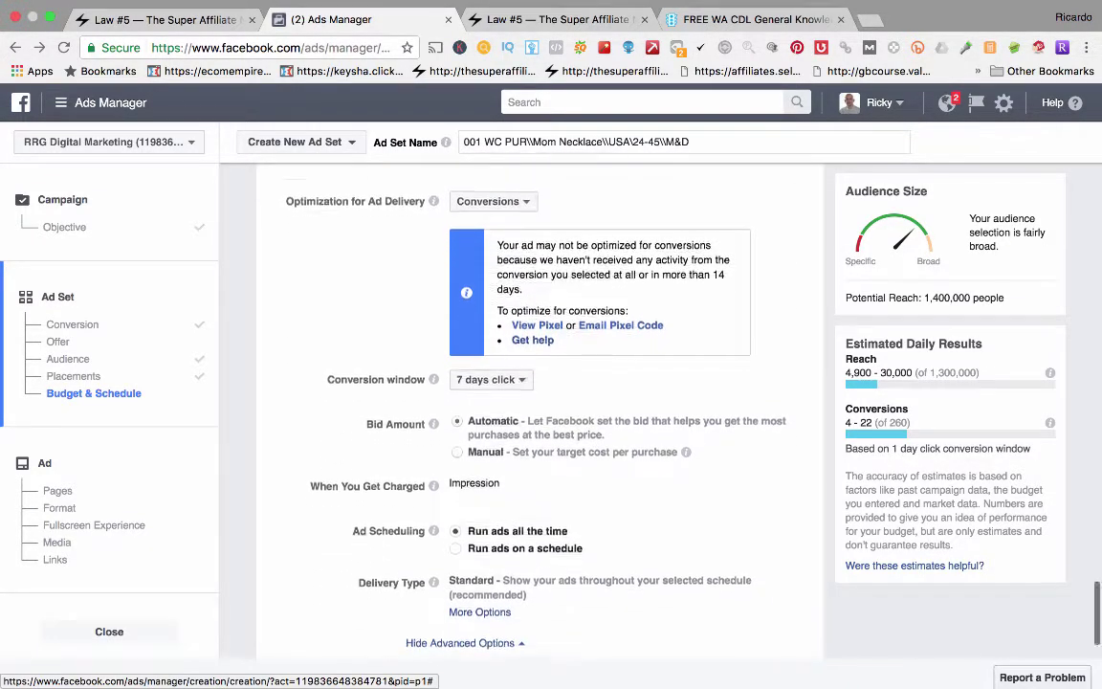
pyautogui.scroll(1, 526, 412)
pyautogui.click(492, 229)
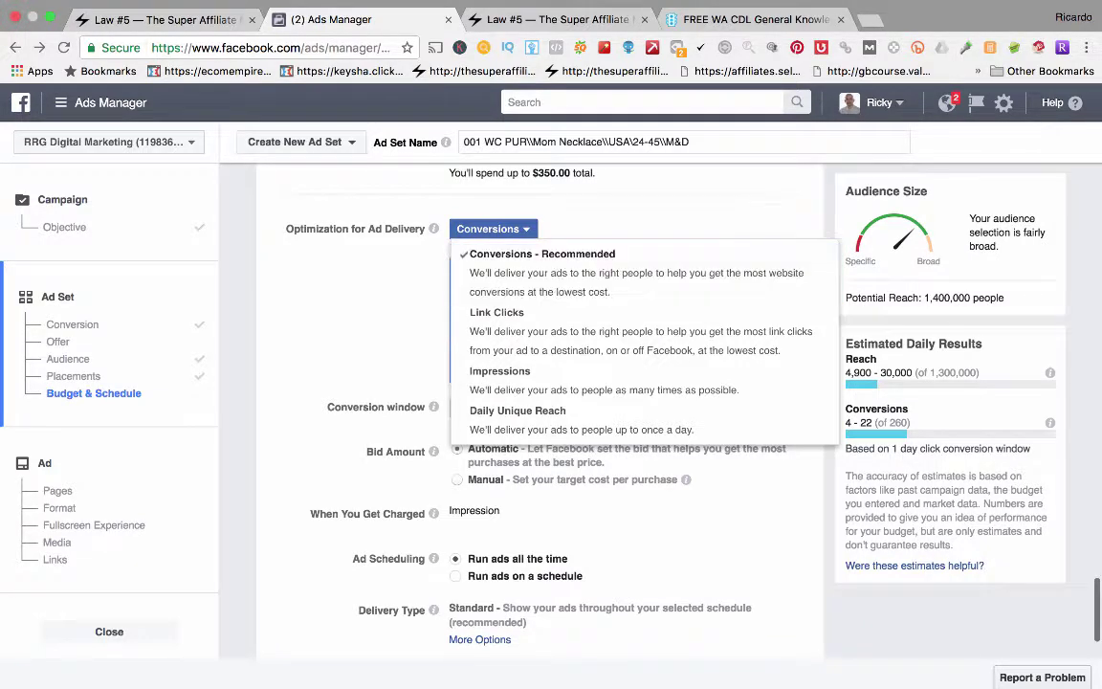
pyautogui.press('Escape')
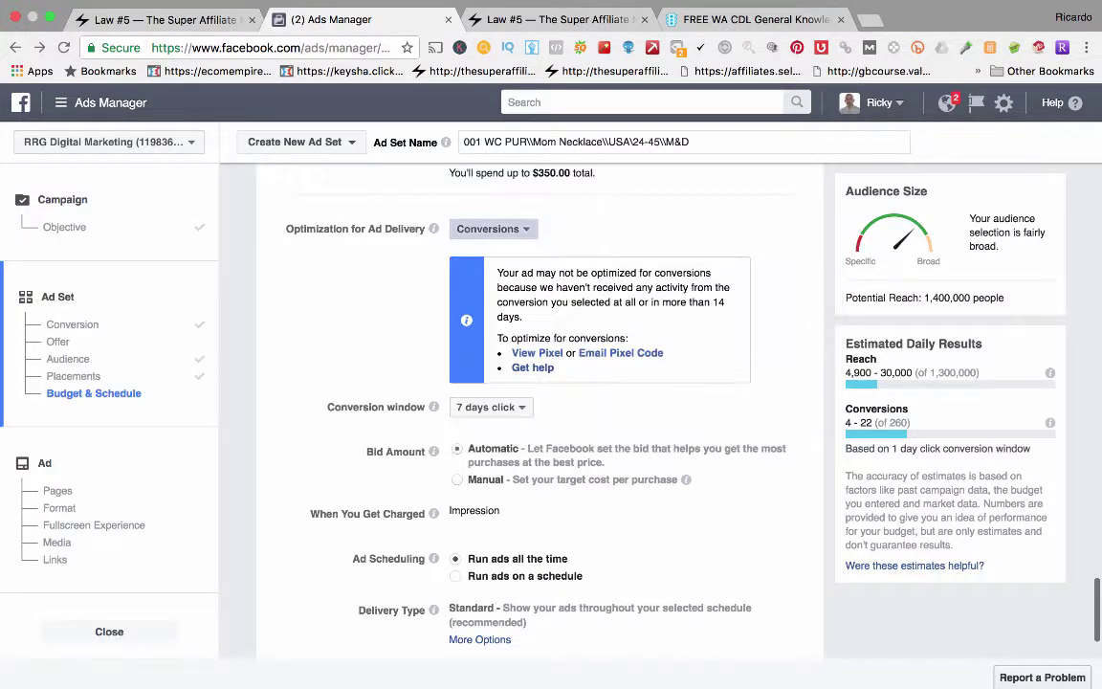
pyautogui.scroll(-1, 526, 402)
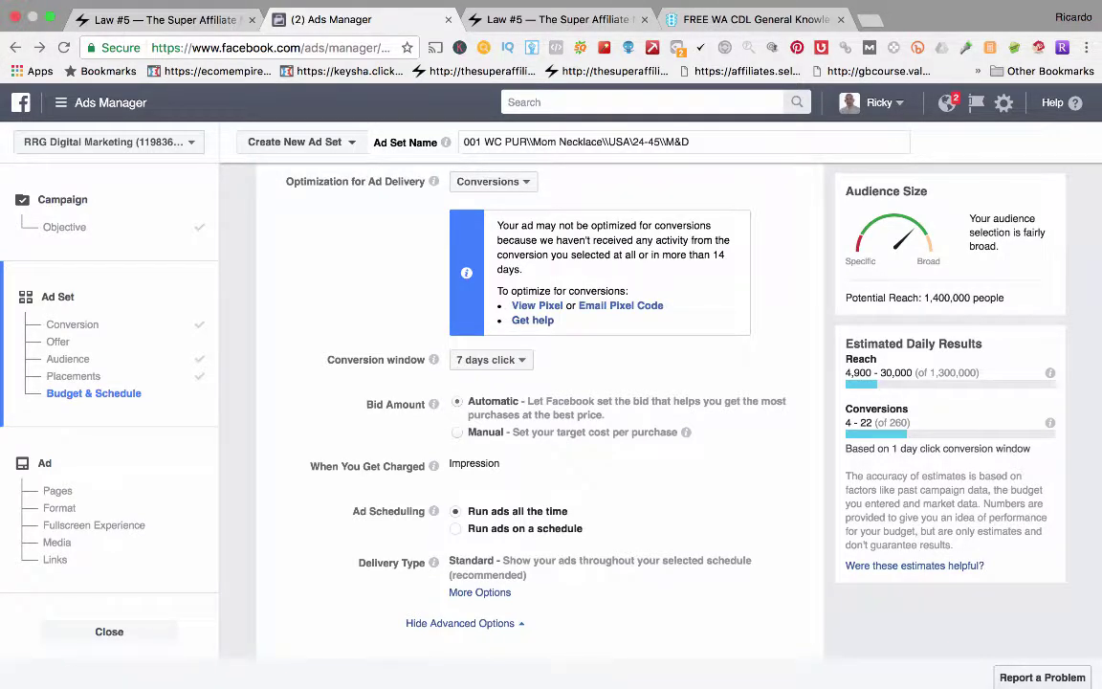
pyautogui.moveTo(910, 423); pyautogui.dragTo(846, 408)
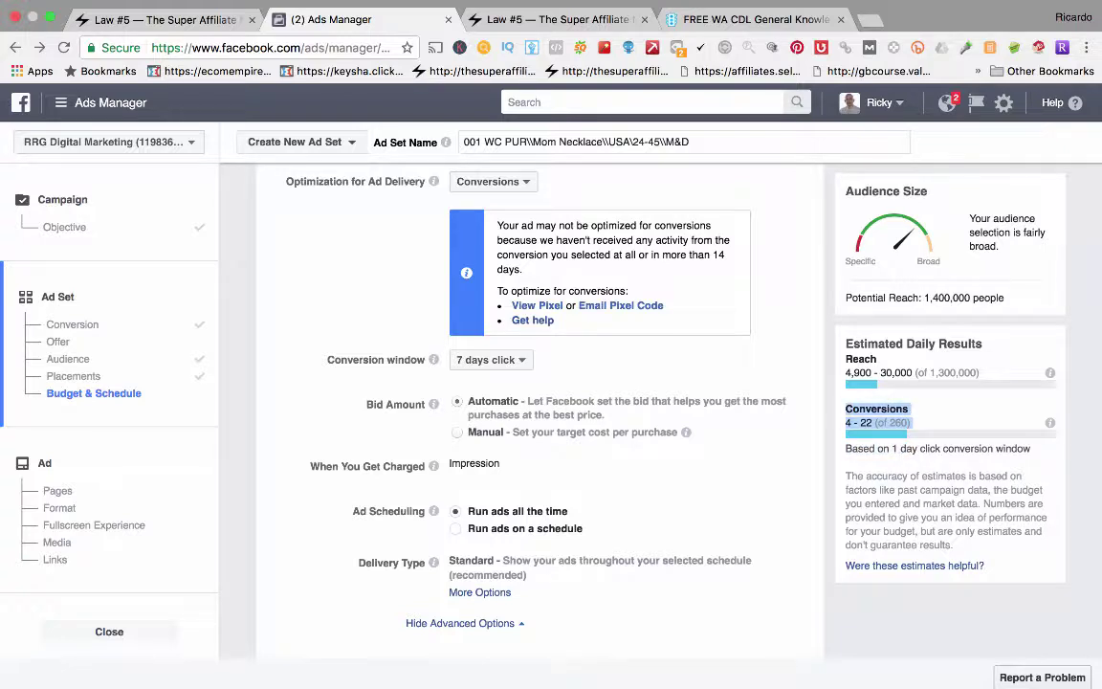
pyautogui.click(909, 410)
pyautogui.moveTo(846, 447); pyautogui.dragTo(1030, 448)
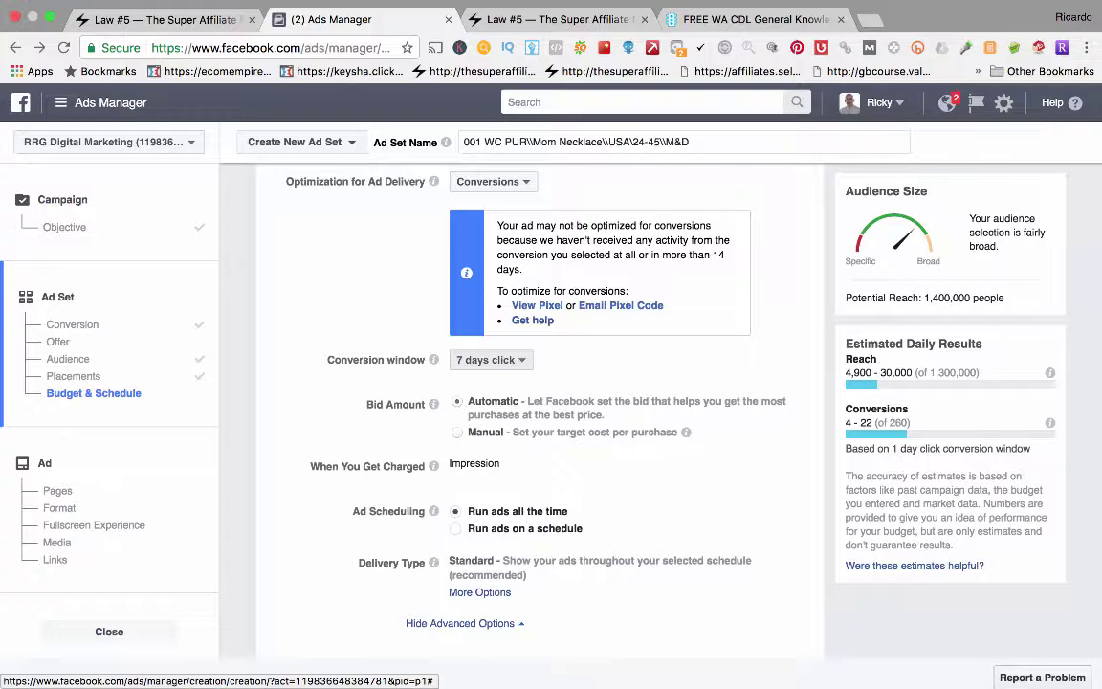
# Step: Set the conversion window to 1 day click and read the explanation of the conversion window setting
pyautogui.click(490, 360)
pyautogui.click(490, 401)
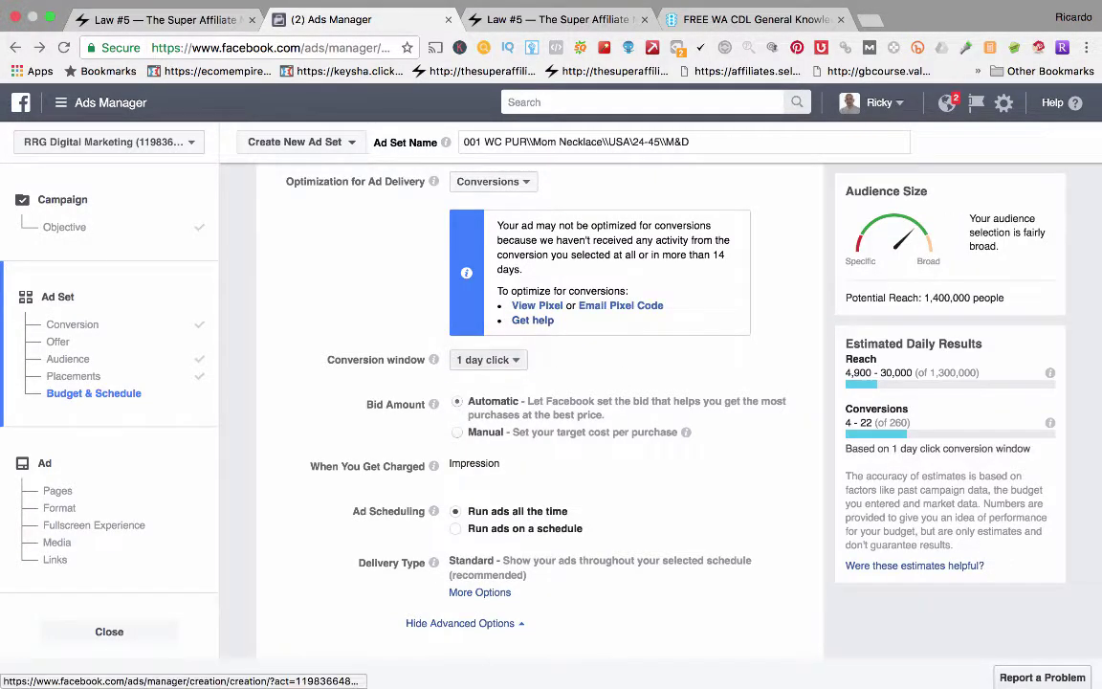
pyautogui.moveTo(434, 359)
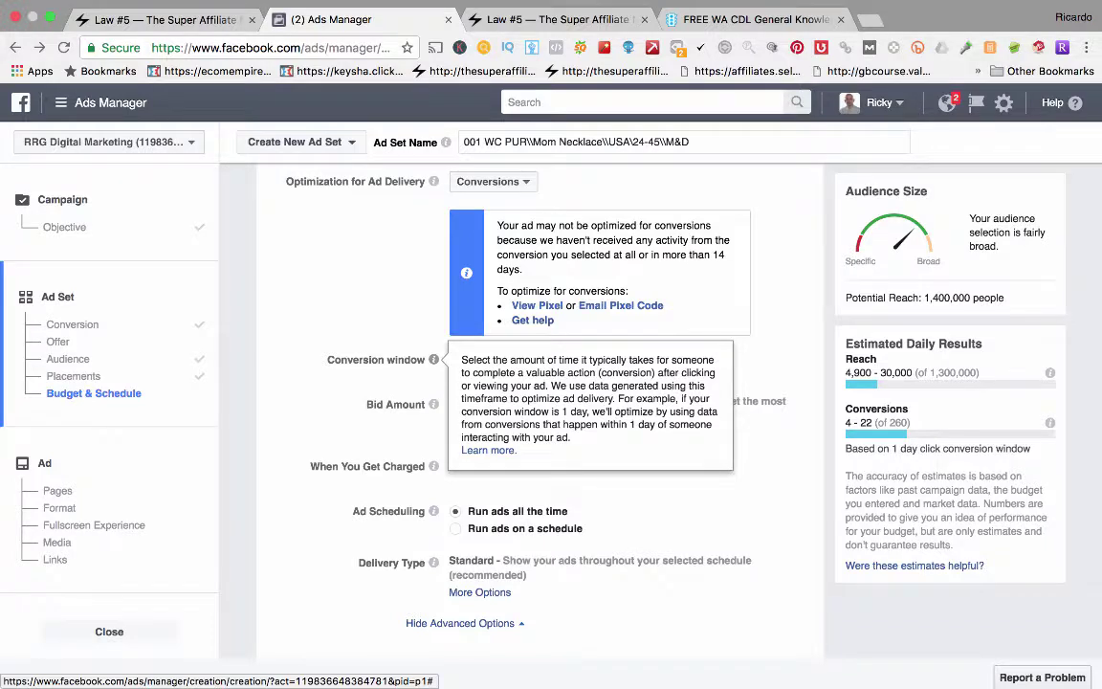
# Step: Set the ad set's conversion window to 7 days click, counted after clicking the ad
pyautogui.click(487, 359)
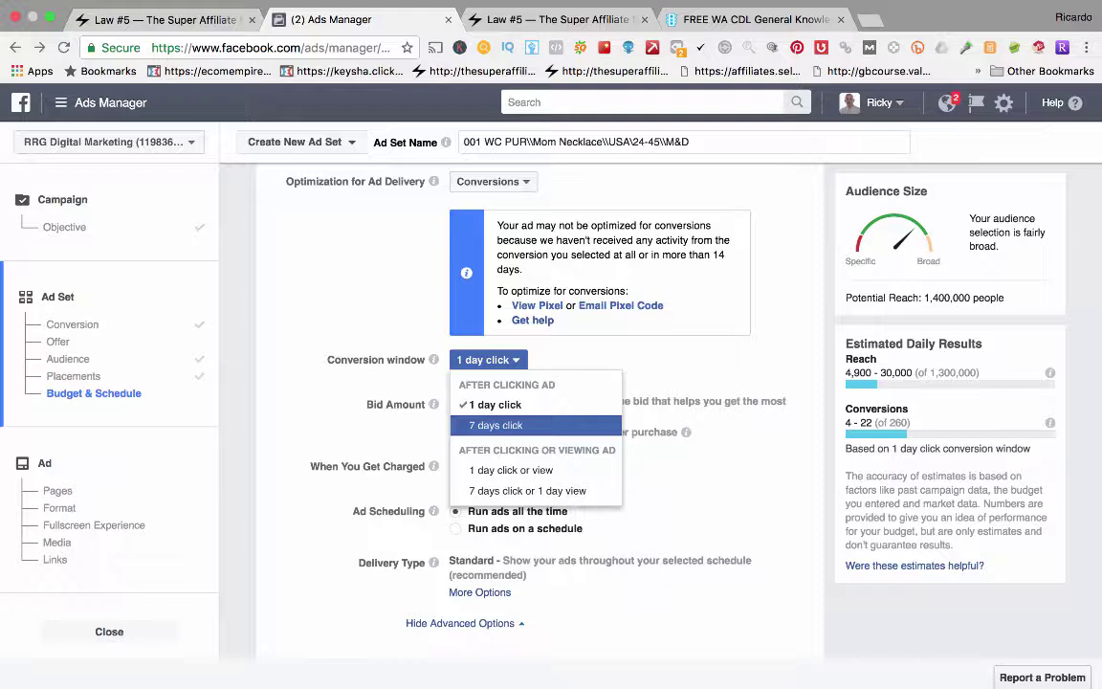
pyautogui.click(496, 425)
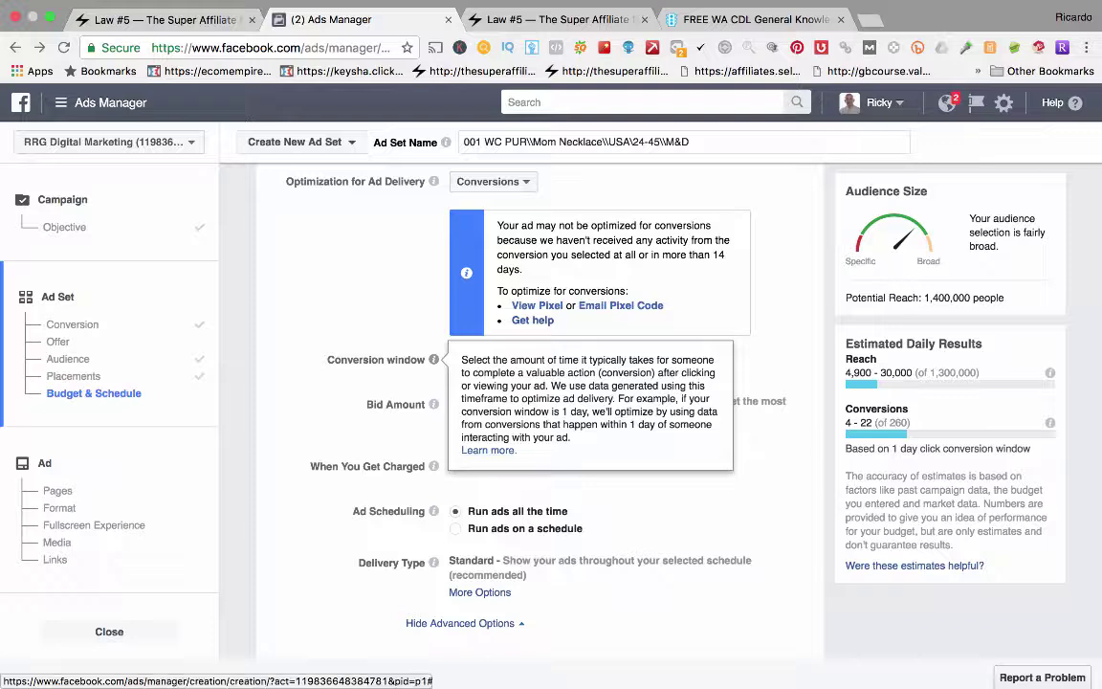
pyautogui.click(491, 360)
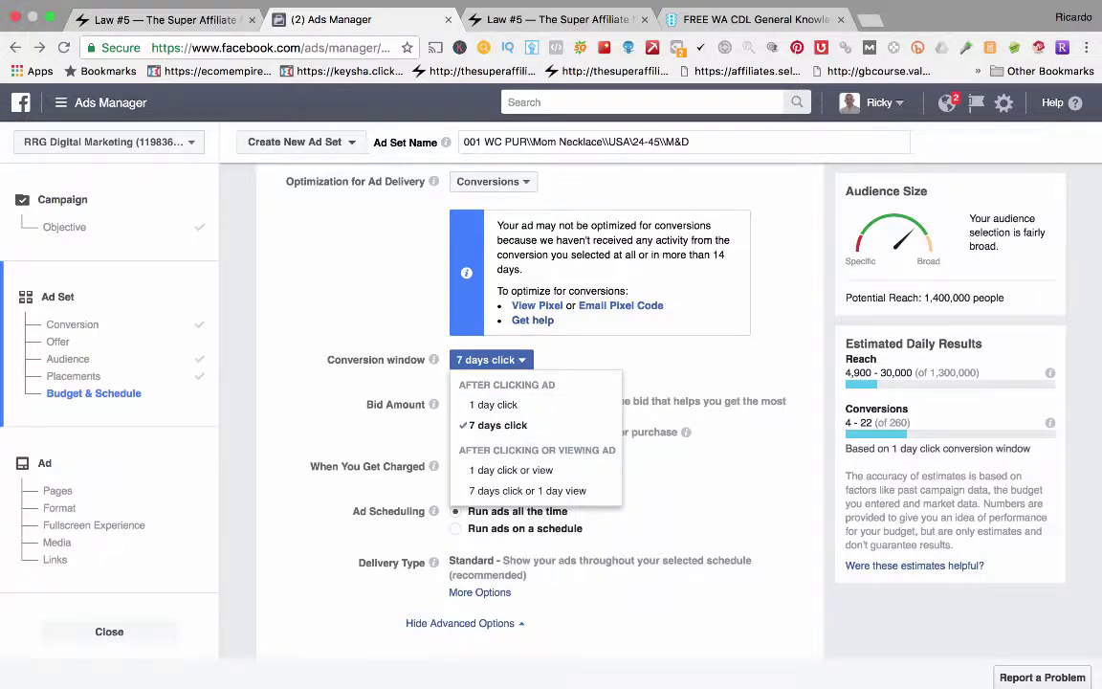
pyautogui.click(497, 425)
pyautogui.scroll(-1, 685, 420)
pyautogui.moveTo(685, 409)
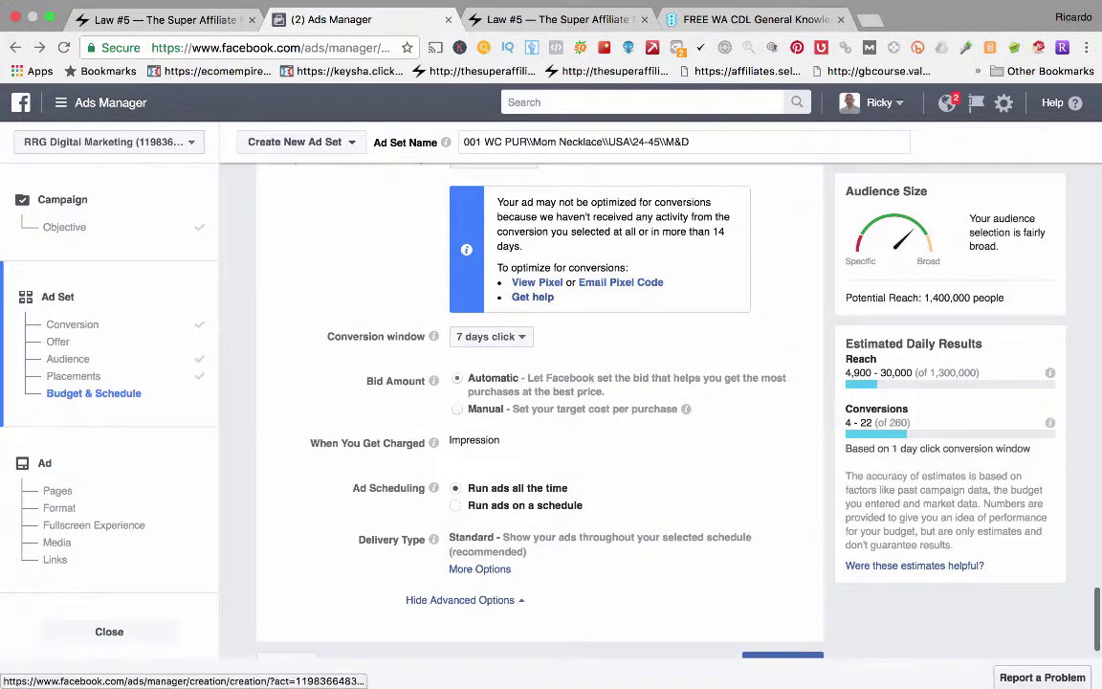
pyautogui.scroll(-2, 540, 412)
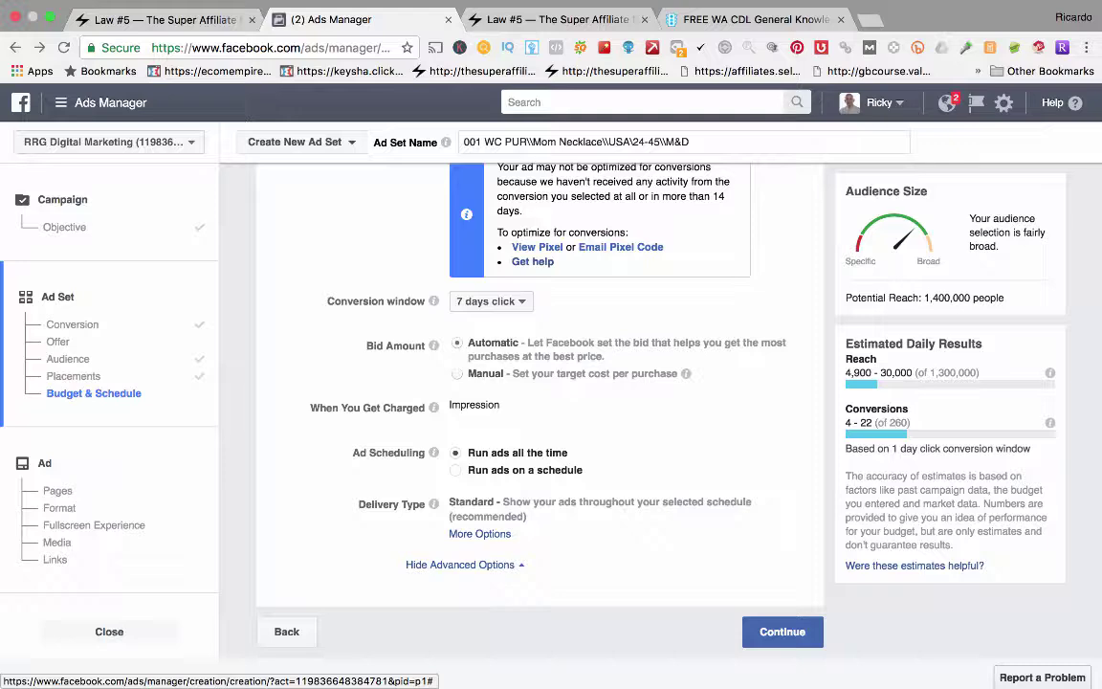
# Step: Set ad scheduling to run ads on a schedule and check the available time zone options
pyautogui.scroll(5, 540, 411)
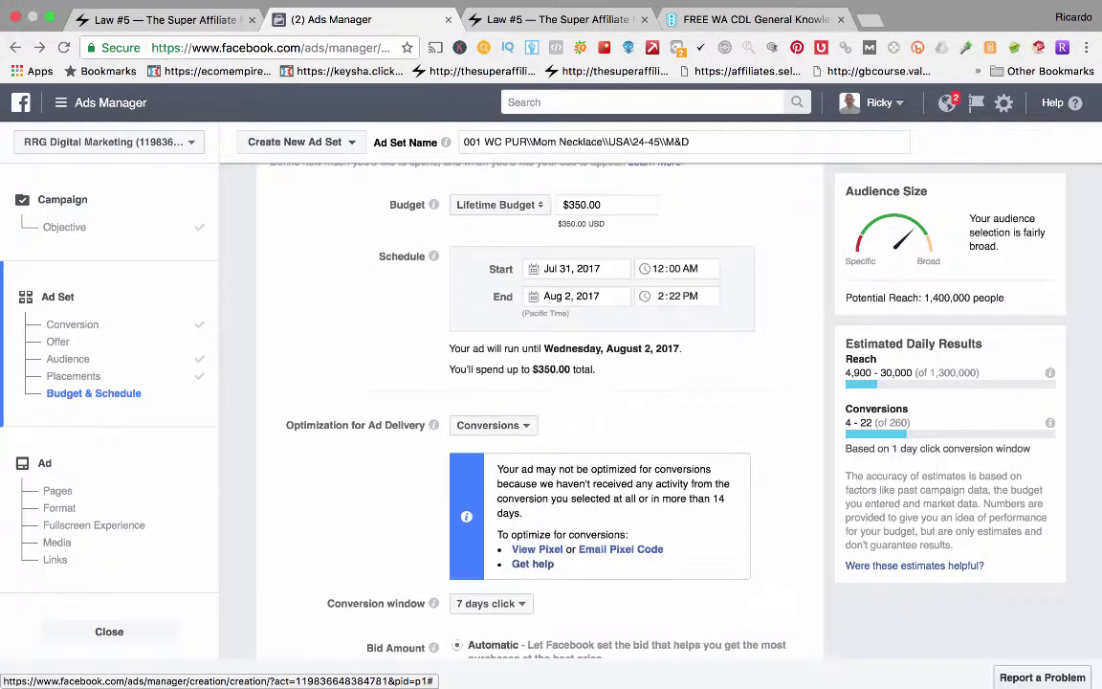
pyautogui.scroll(-3, 540, 411)
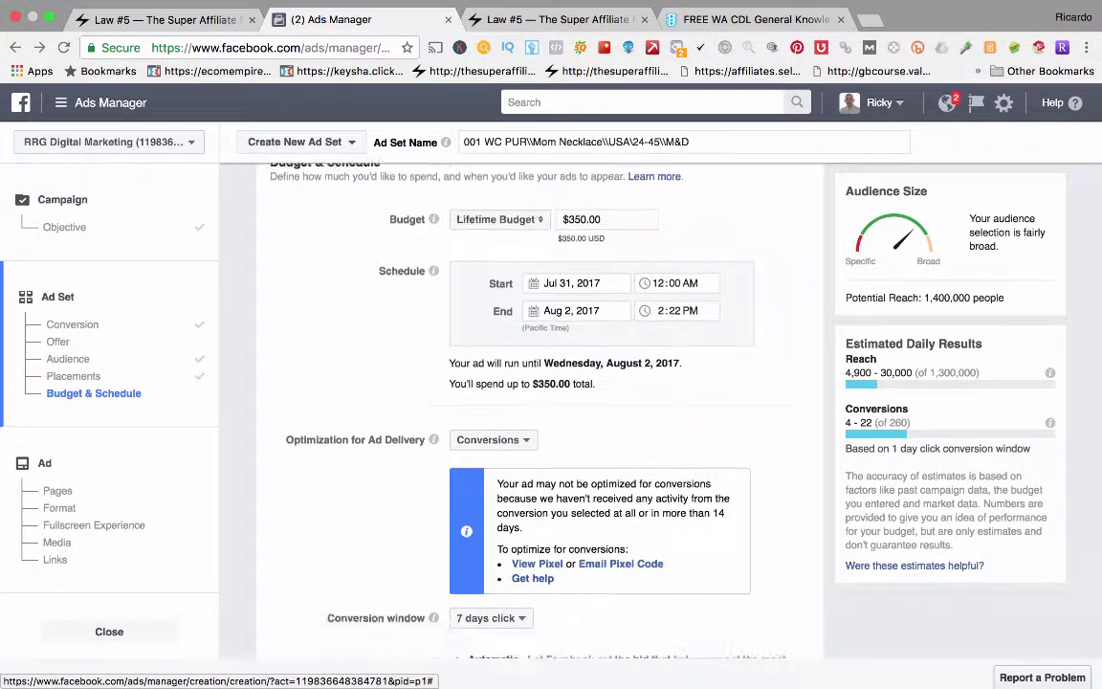
pyautogui.scroll(2, 540, 411)
pyautogui.scroll(-5, 540, 412)
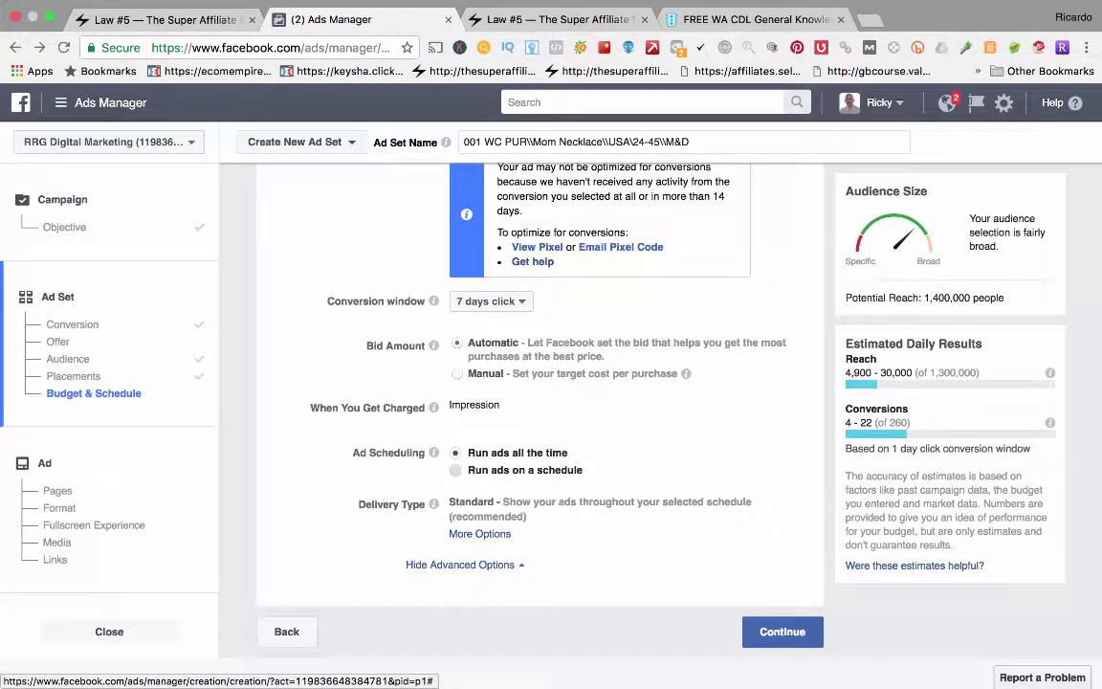
pyautogui.click(458, 469)
pyautogui.scroll(-3, 541, 412)
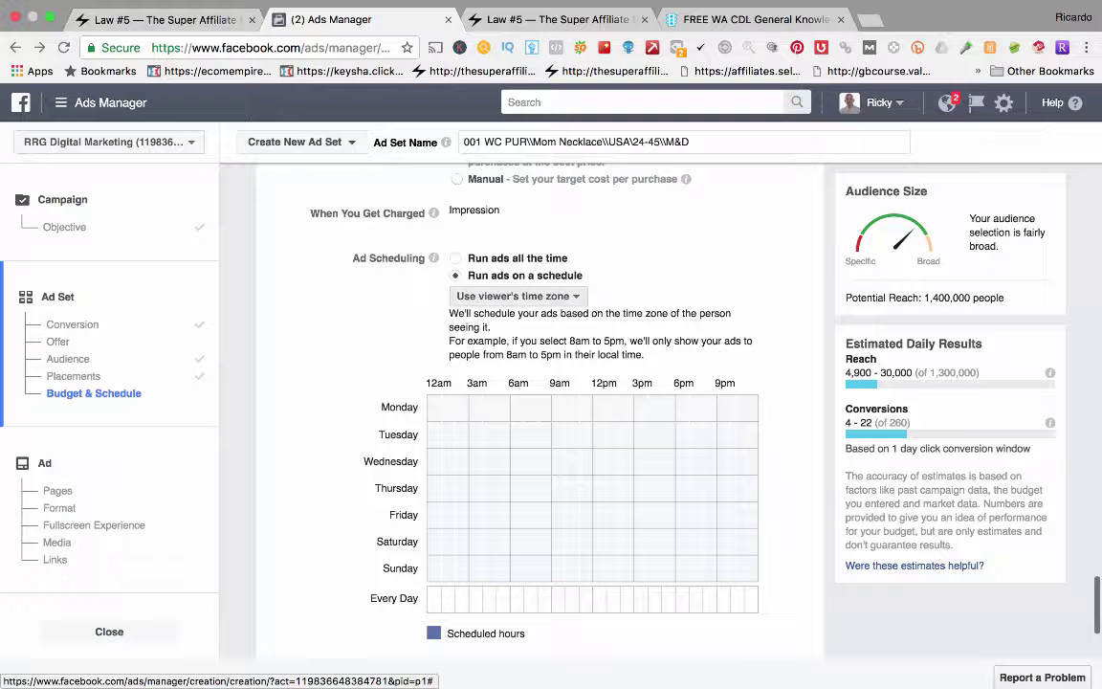
pyautogui.click(517, 296)
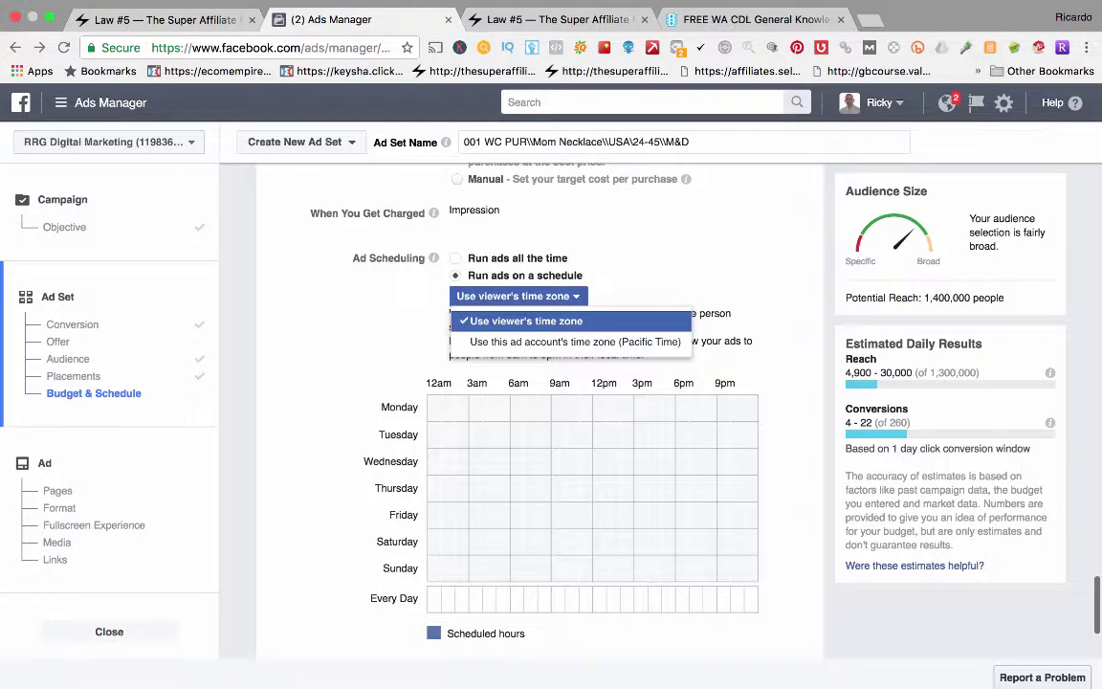
pyautogui.press('Escape')
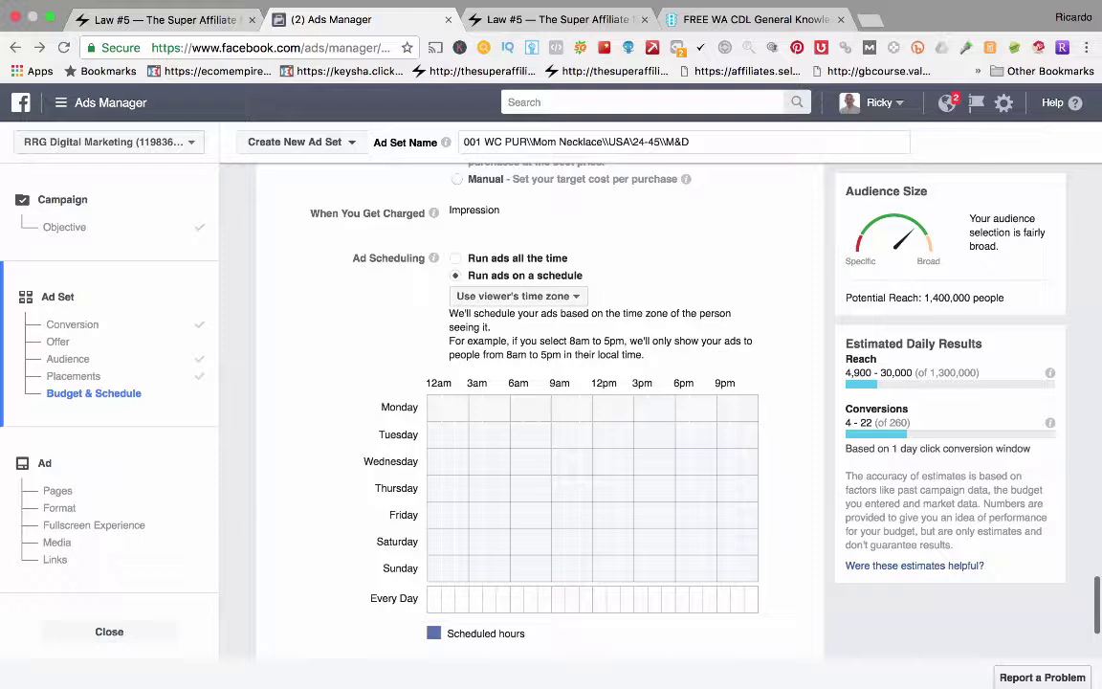
# Step: Schedule the ads for every day from 12pm to 4pm and from 7pm to 10pm
pyautogui.moveTo(371, 597); pyautogui.dragTo(421, 598)
pyautogui.moveTo(599, 598); pyautogui.dragTo(641, 599)
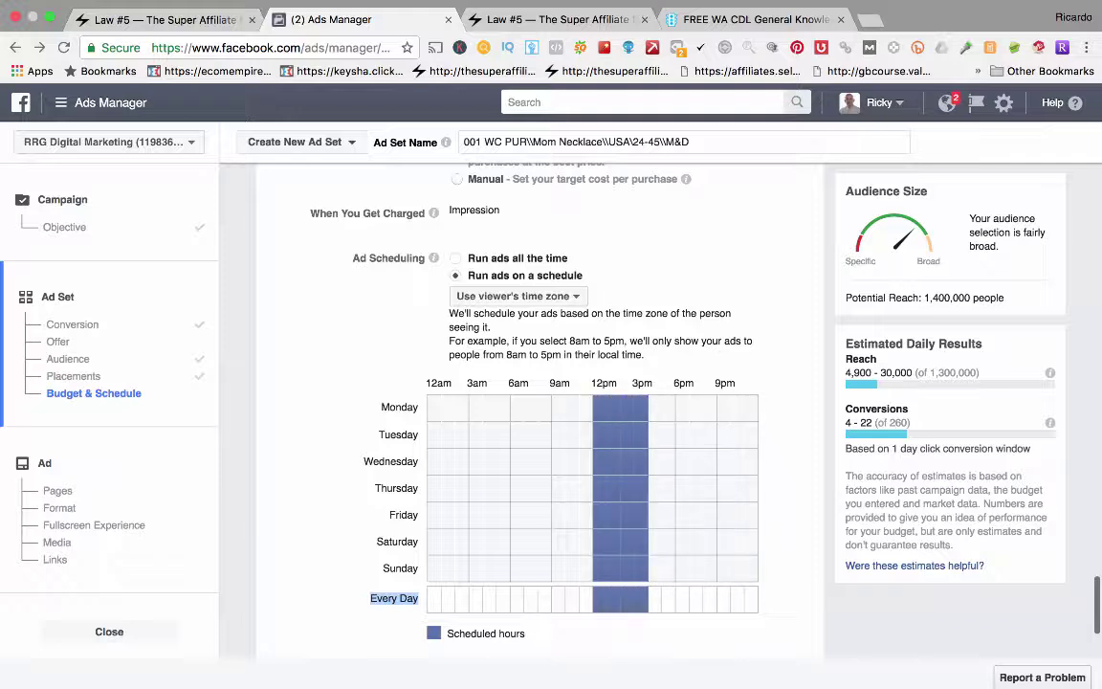
pyautogui.click(696, 599)
pyautogui.moveTo(696, 599); pyautogui.dragTo(723, 599)
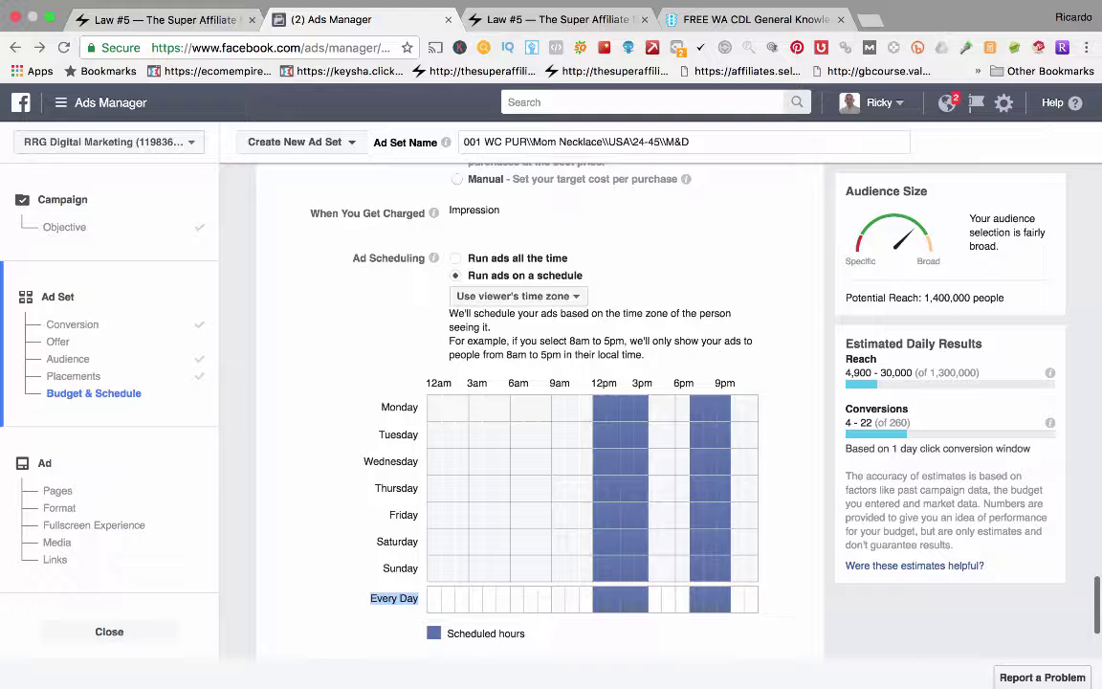
# Step: Check the lifetime budget amount and clear all scheduled hours for every day from the ad schedule
pyautogui.scroll(5, 536, 412)
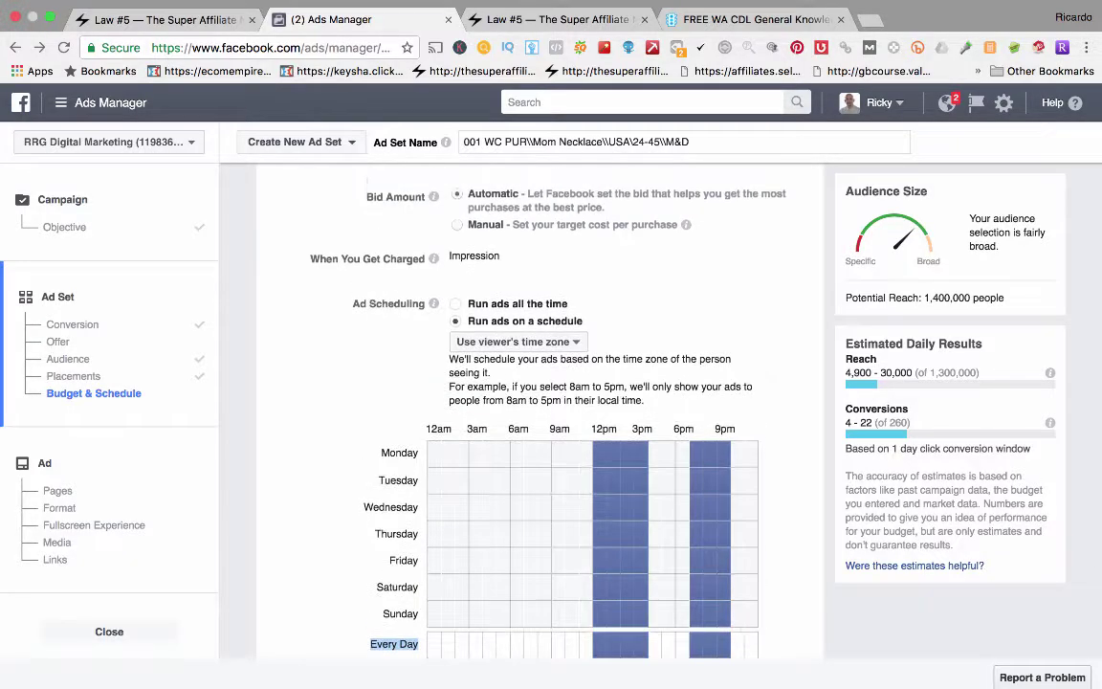
pyautogui.scroll(6, 536, 411)
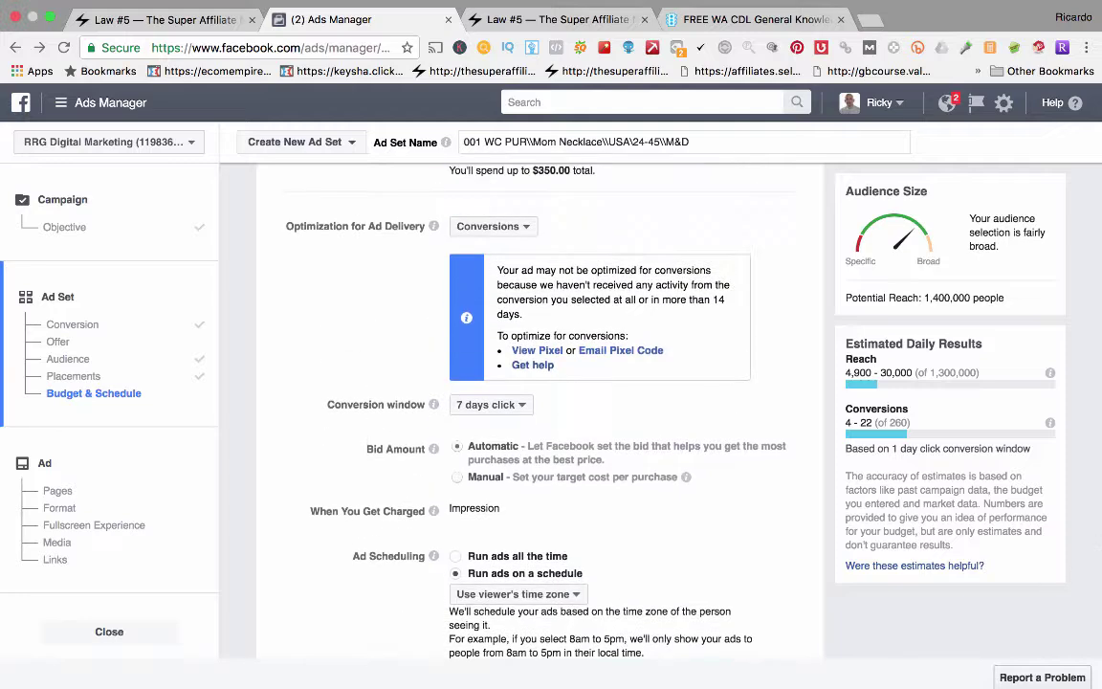
pyautogui.moveTo(564, 205); pyautogui.dragTo(586, 204)
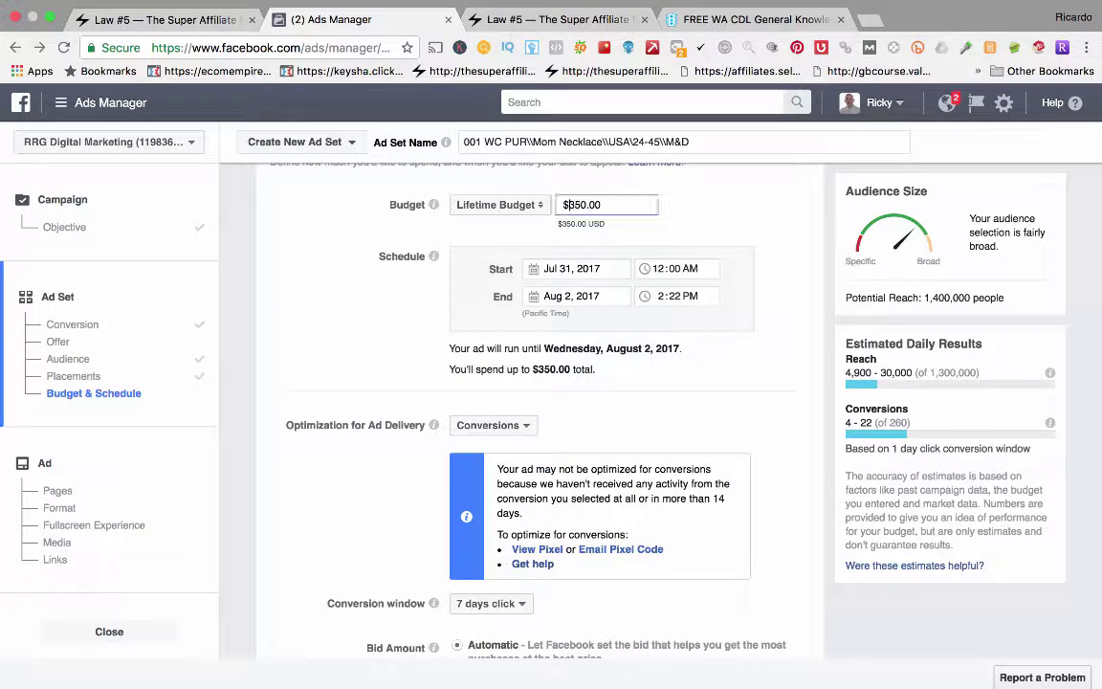
pyautogui.scroll(-7, 535, 411)
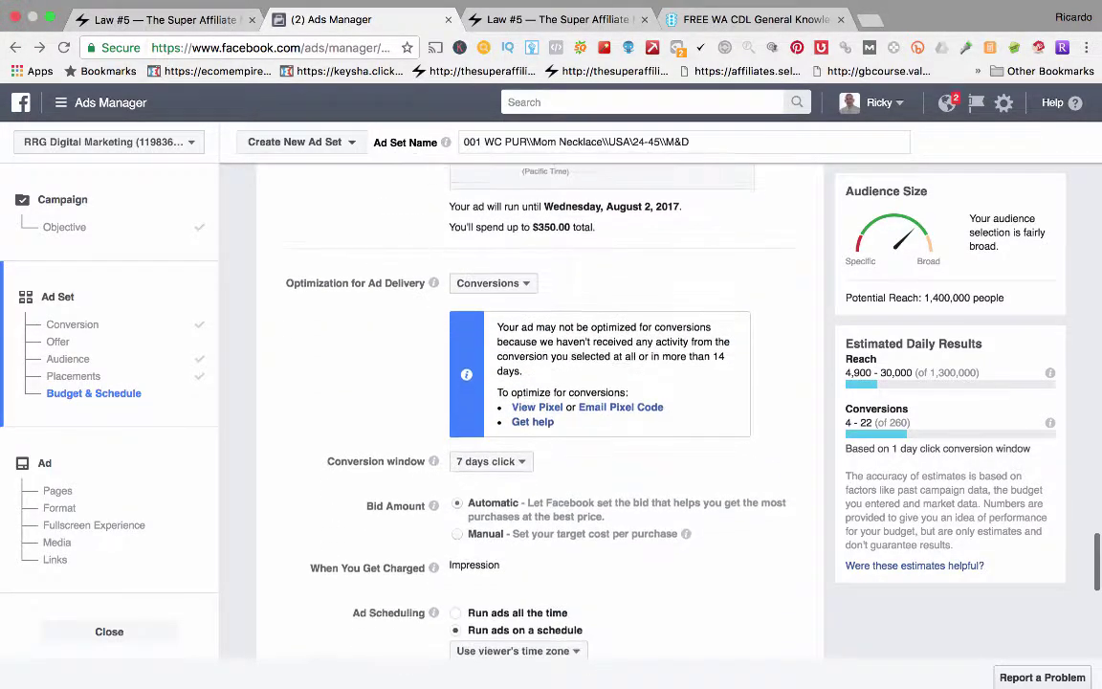
pyautogui.scroll(7, 536, 411)
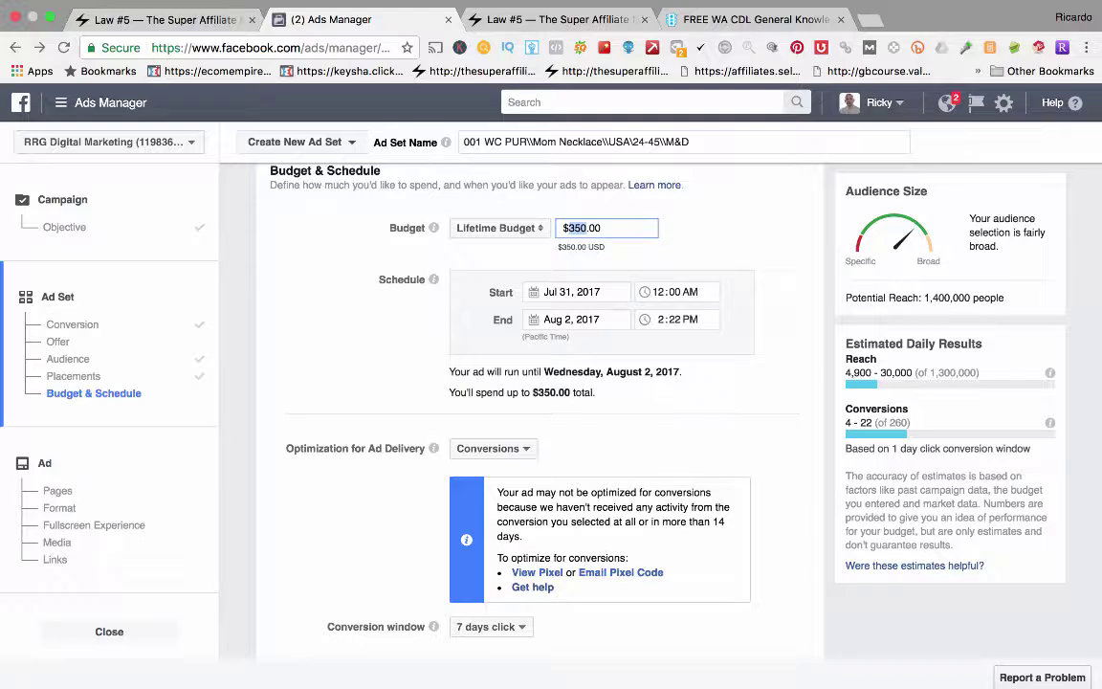
pyautogui.scroll(-12, 535, 411)
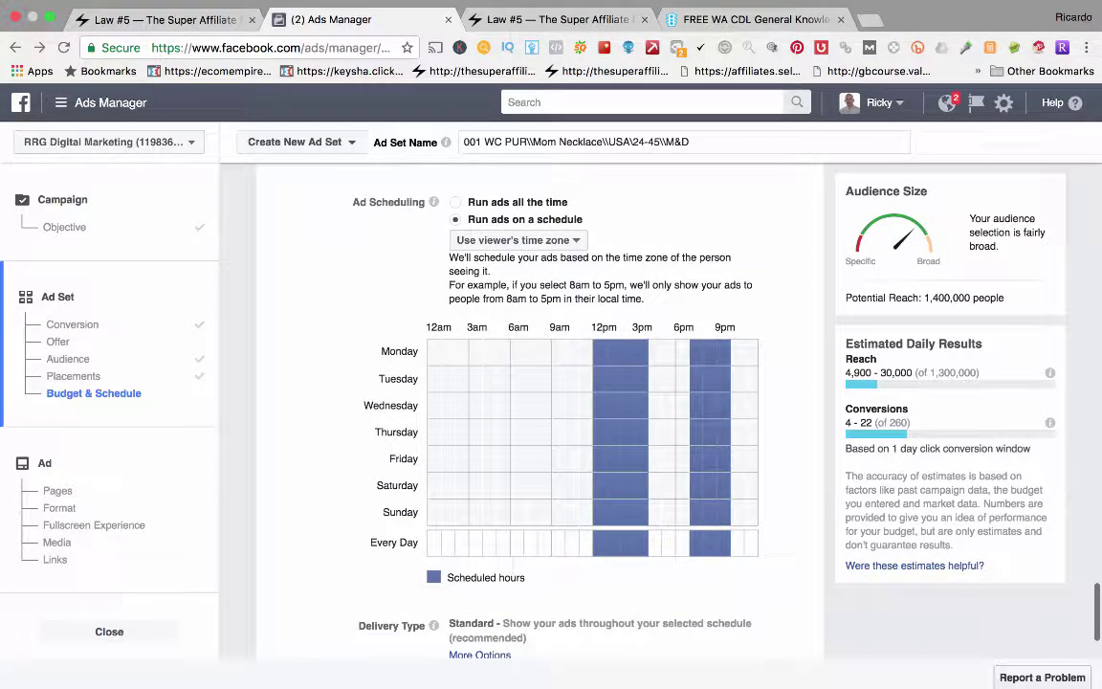
pyautogui.moveTo(369, 543); pyautogui.dragTo(419, 542)
pyautogui.click(717, 542)
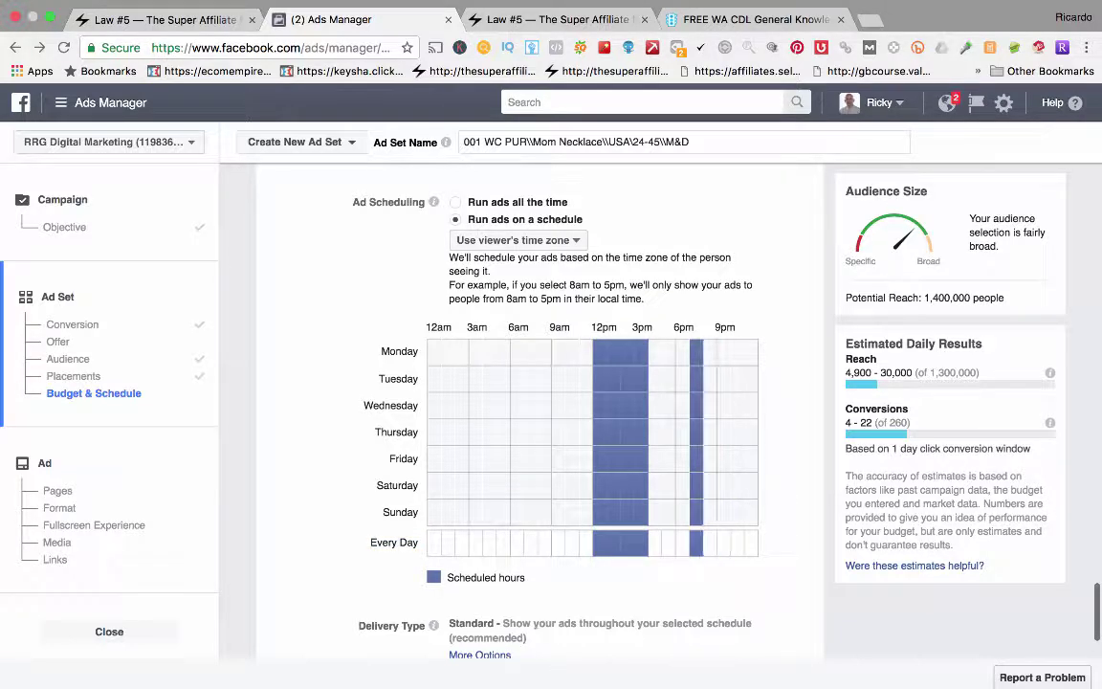
pyautogui.click(695, 542)
pyautogui.click(641, 543)
pyautogui.click(627, 543)
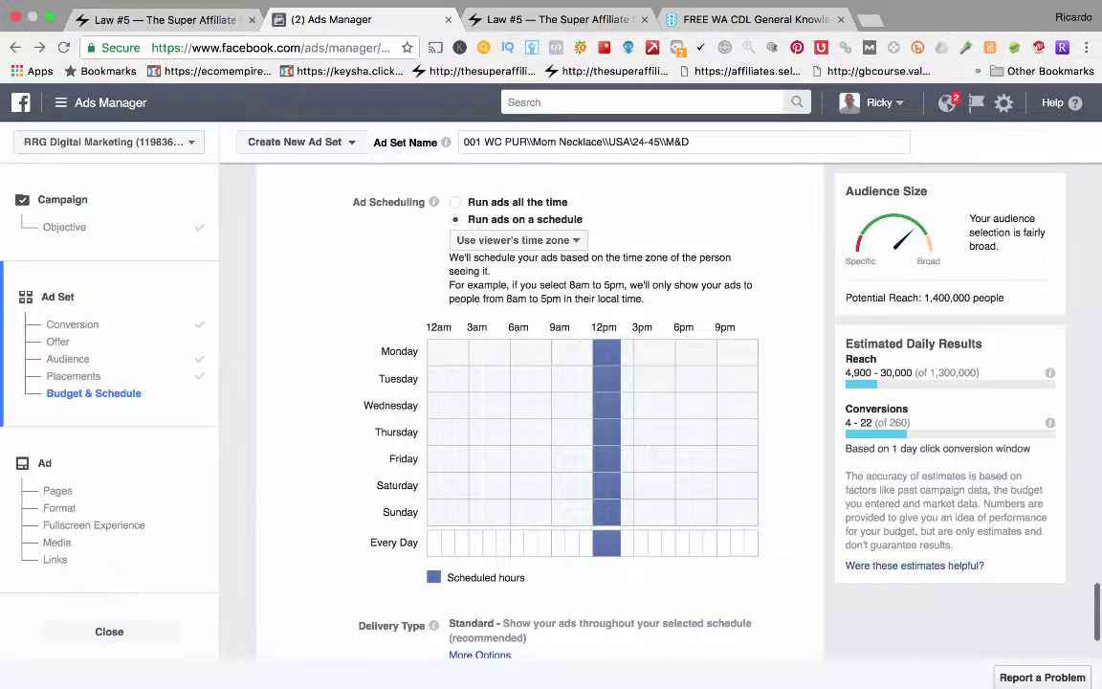
pyautogui.click(613, 542)
pyautogui.click(599, 542)
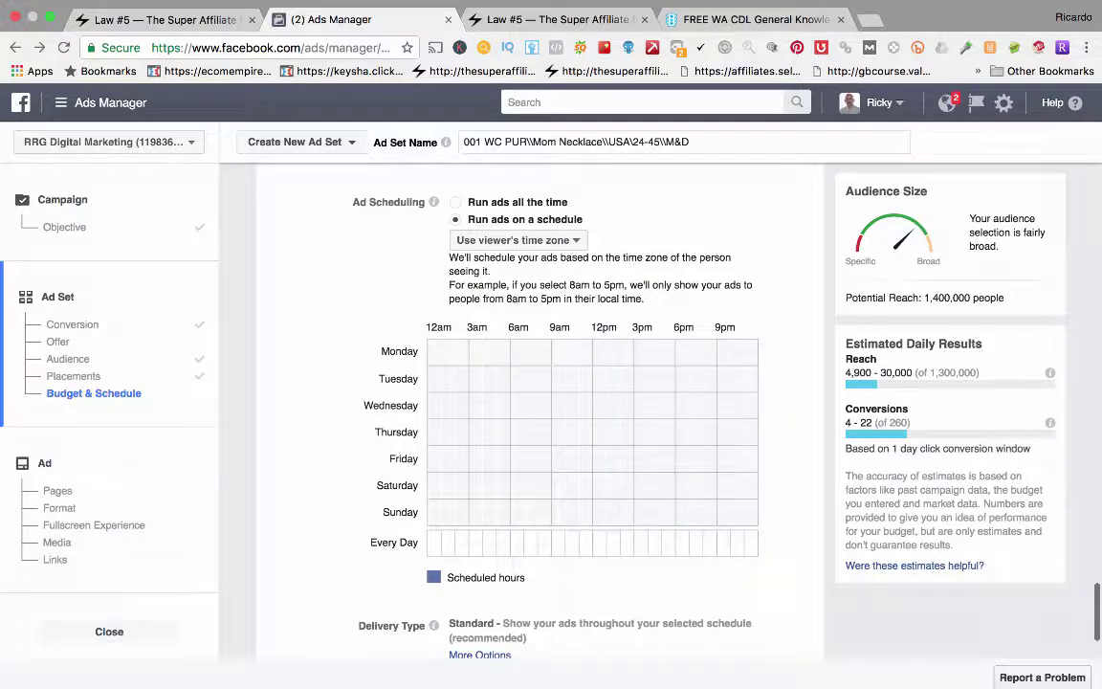
# Step: Schedule Monday and Tuesday 12pm–4pm and Wednesday 6pm–11pm, and return ad scheduling to running ads all the time
pyautogui.scroll(10, 536, 402)
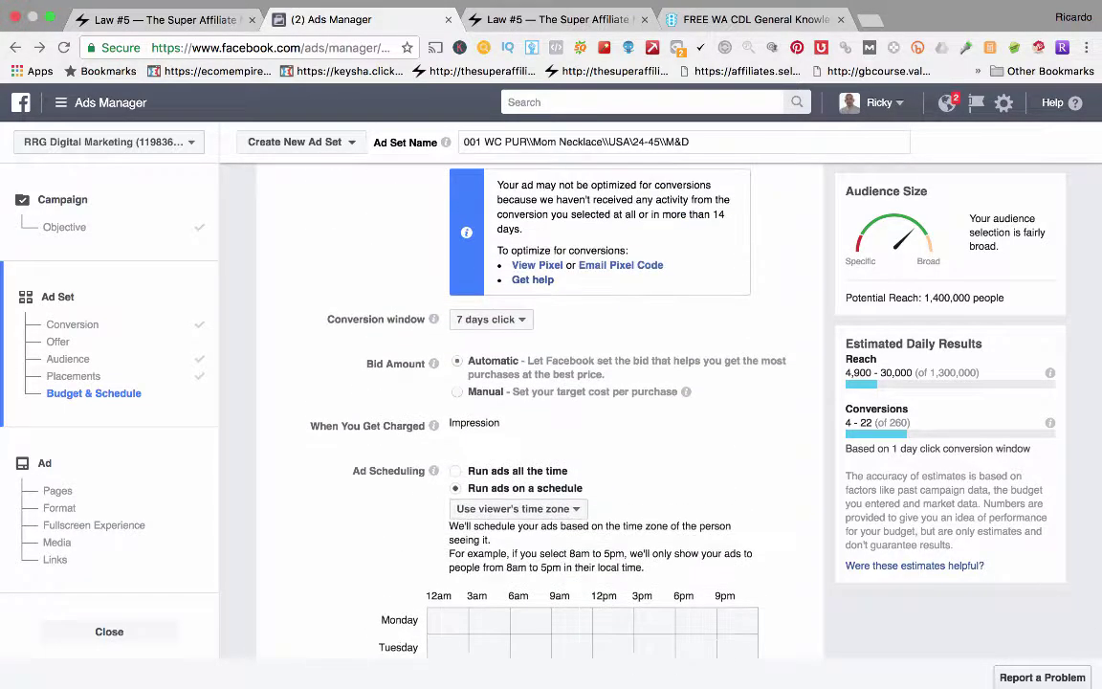
pyautogui.scroll(-8, 536, 402)
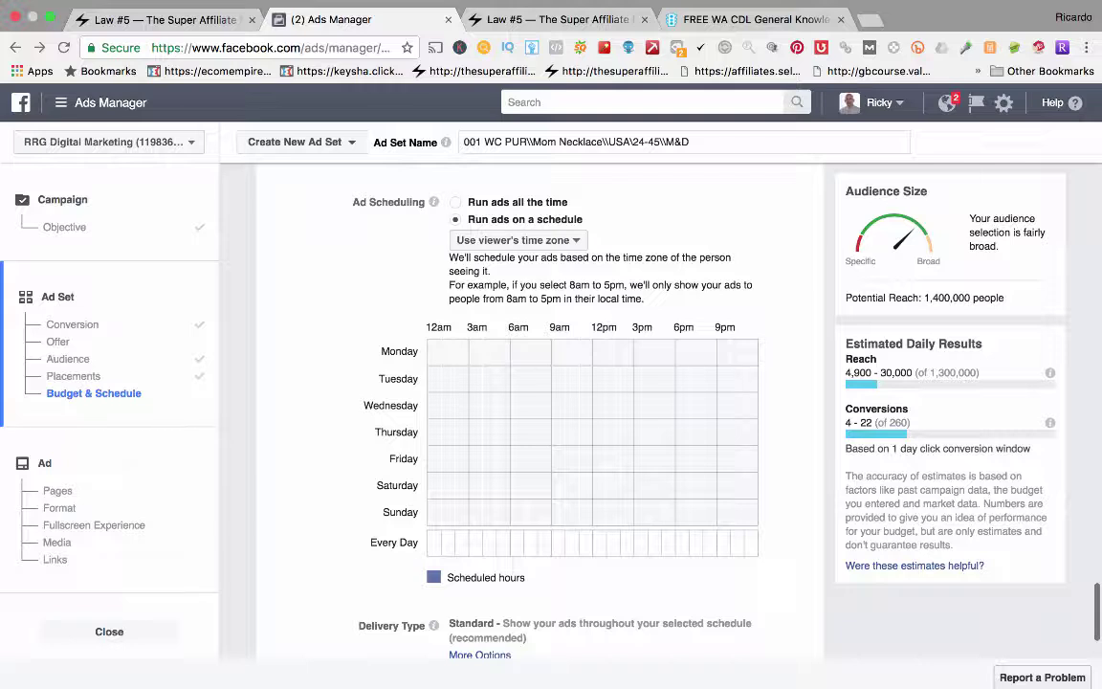
pyautogui.click(598, 352)
pyautogui.moveTo(599, 352); pyautogui.dragTo(641, 352)
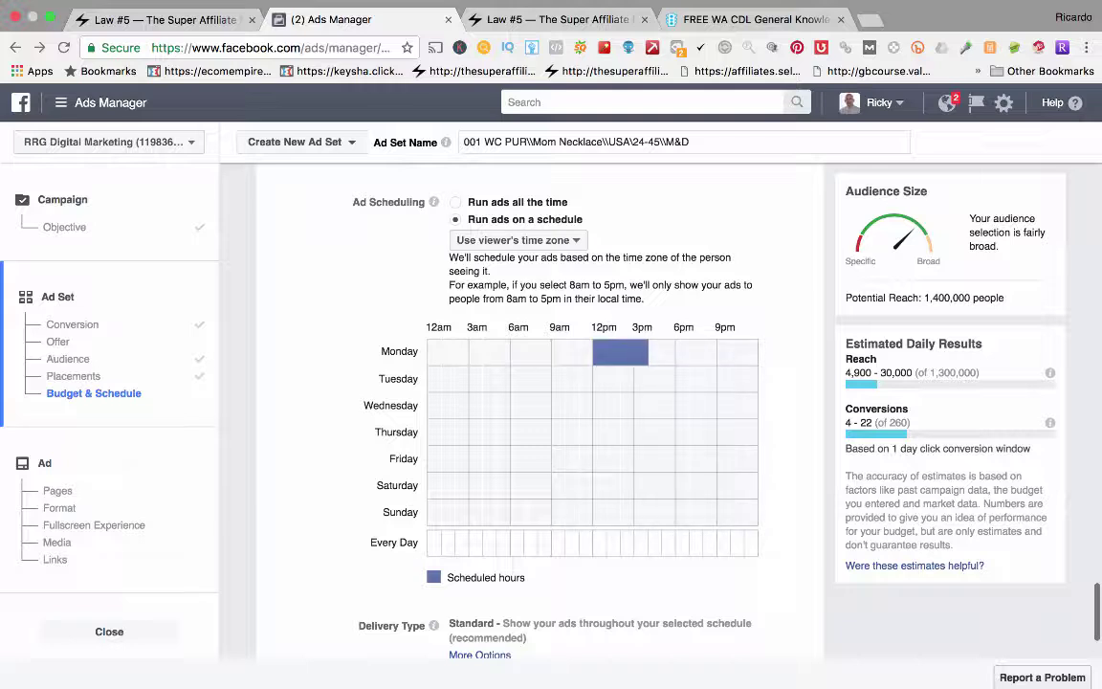
pyautogui.moveTo(641, 352)
pyautogui.mouseDown()
pyautogui.moveTo(639, 379)
pyautogui.moveTo(738, 406)
pyautogui.mouseUp()
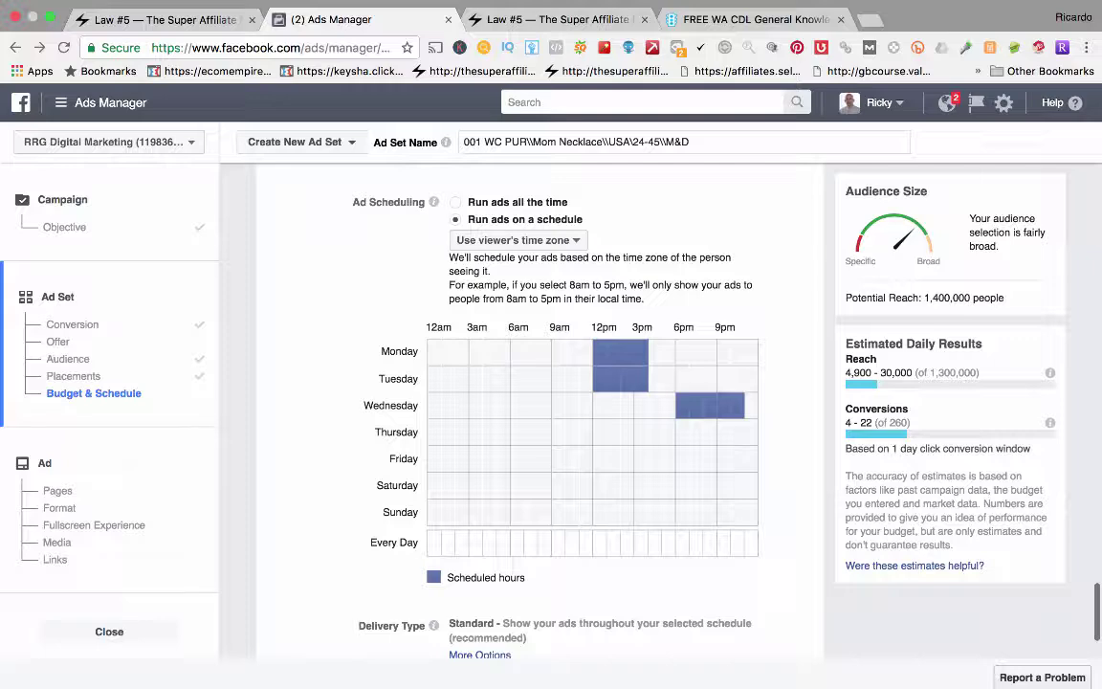
pyautogui.click(455, 202)
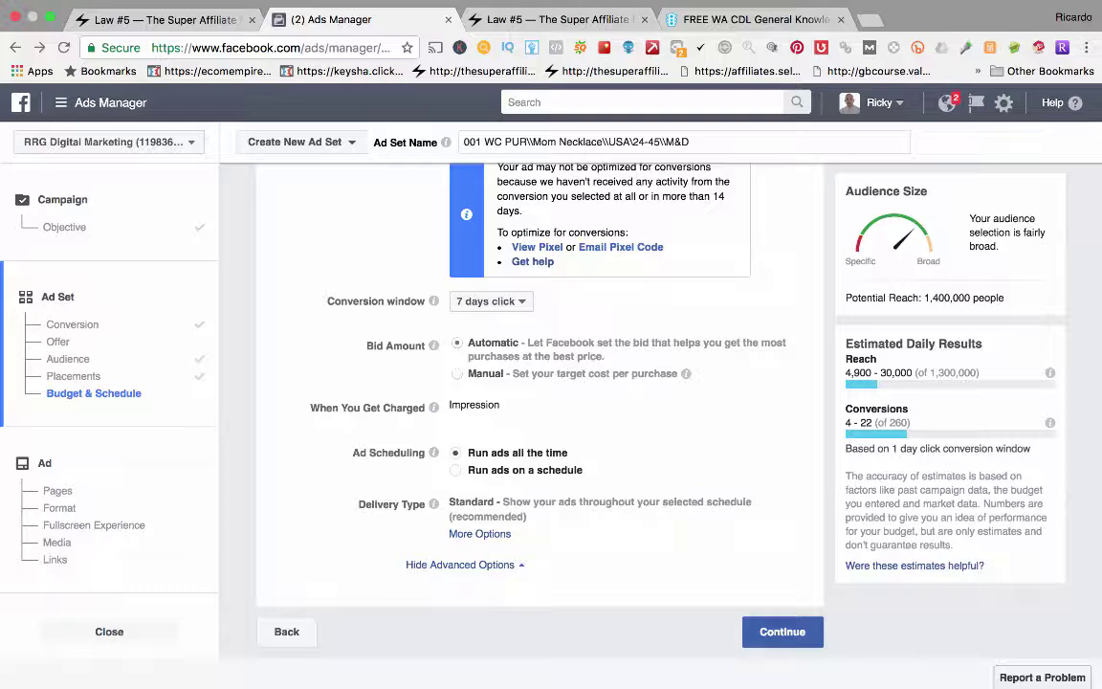
# Step: Copy the full ad set name "001 WC PUR\\Mom Necklace\\USA\24-45\\M&D"
pyautogui.scroll(20, 540, 383)
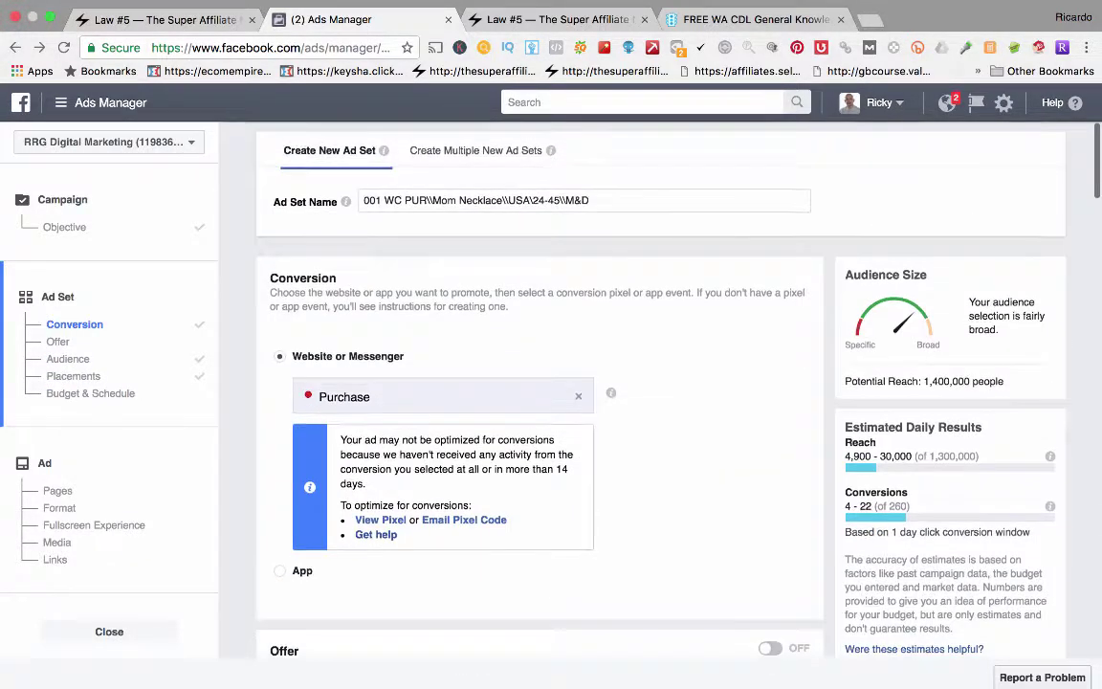
pyautogui.moveTo(361, 201); pyautogui.dragTo(589, 201)
pyautogui.press('super+c')
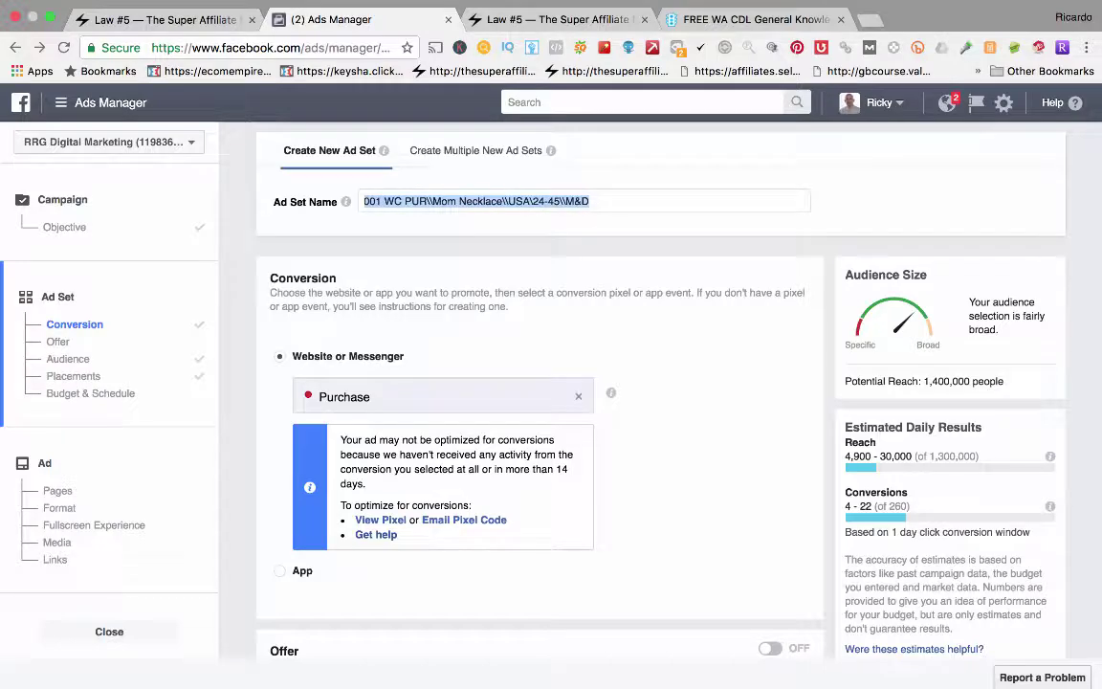
# Step: Proceed to the ad level and replace the default ad name with the copied "001 WC PUR\\Mom Necklace\\USA\24-45\\M&D"
pyautogui.scroll(-10, 540, 383)
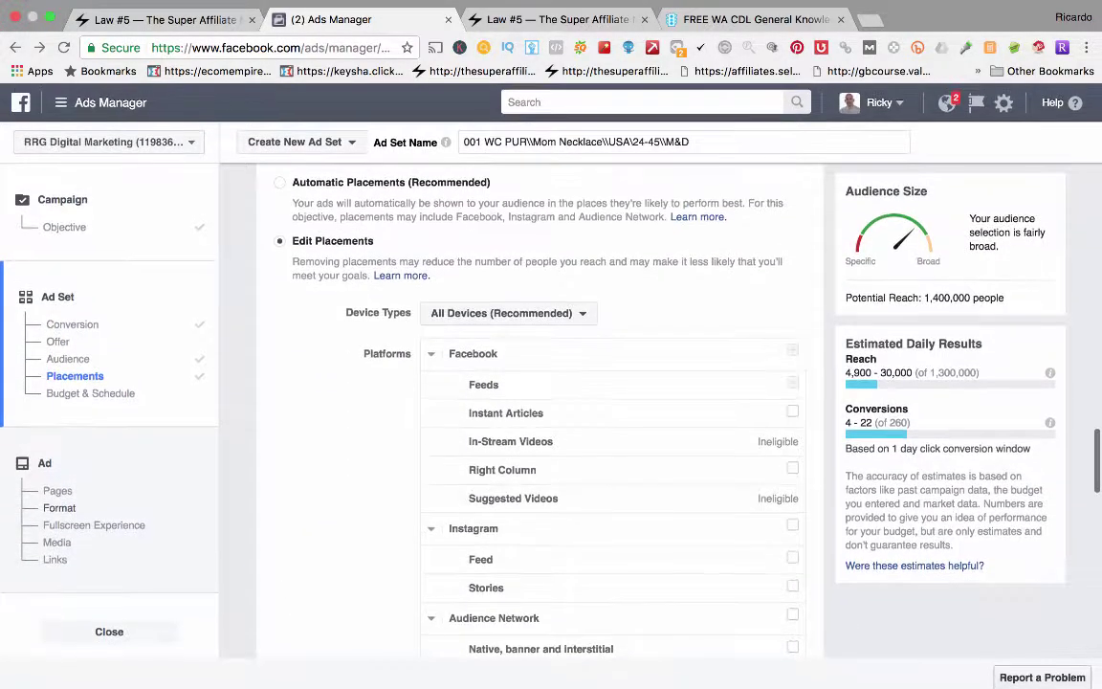
pyautogui.scroll(-10, 765, 430)
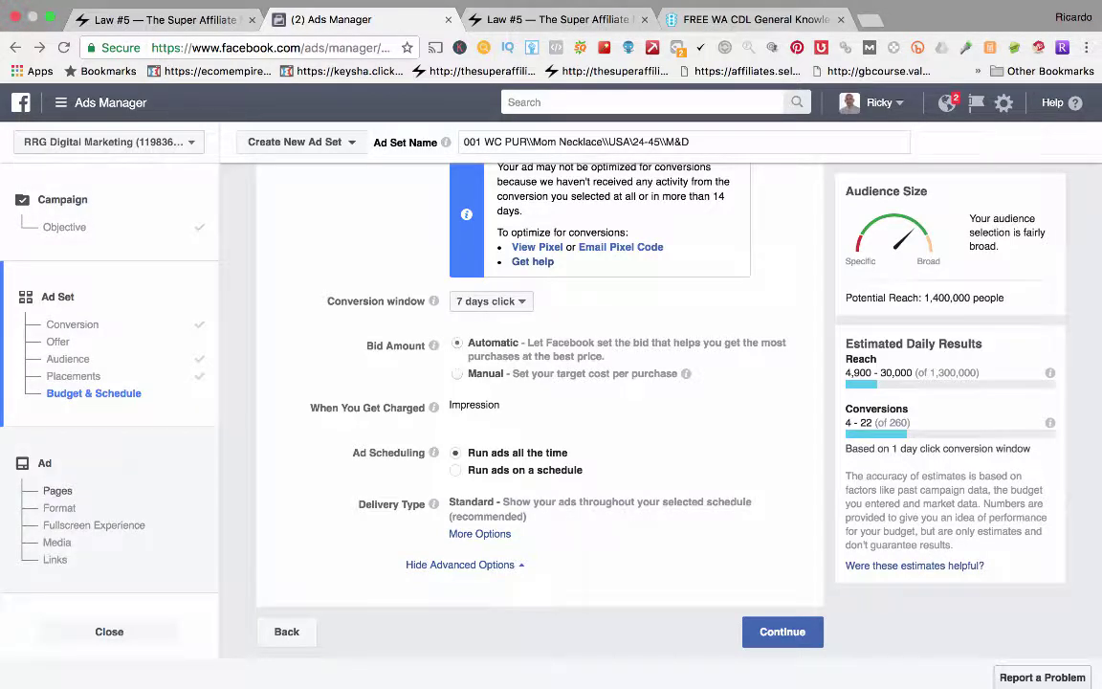
pyautogui.click(57, 490)
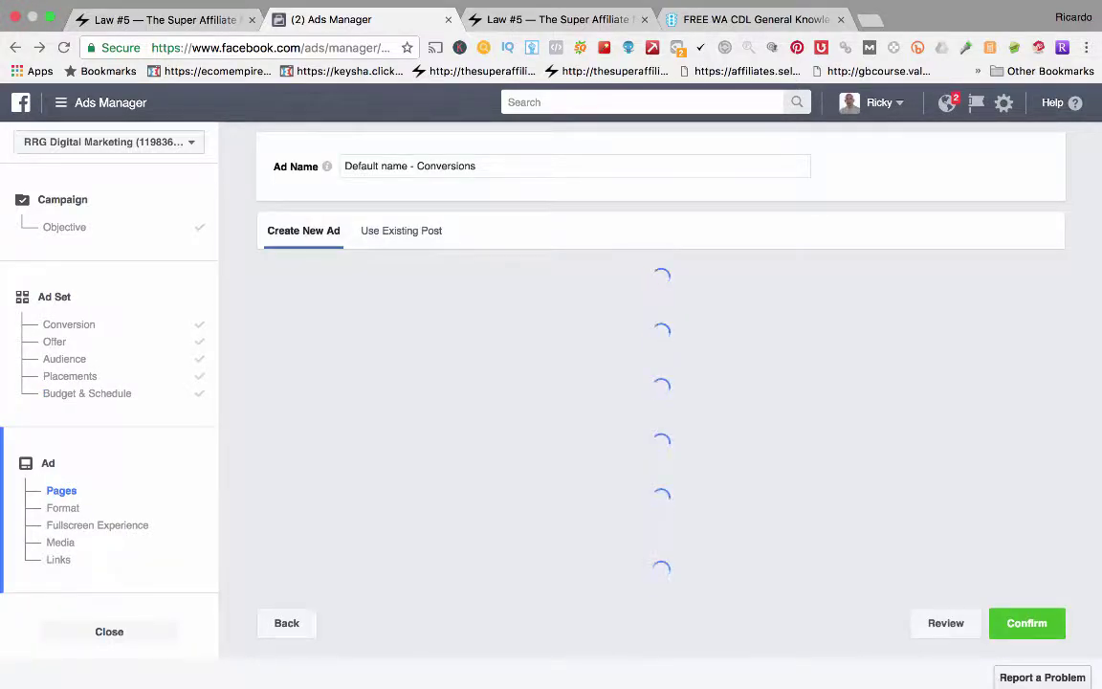
pyautogui.moveTo(475, 165); pyautogui.dragTo(345, 166)
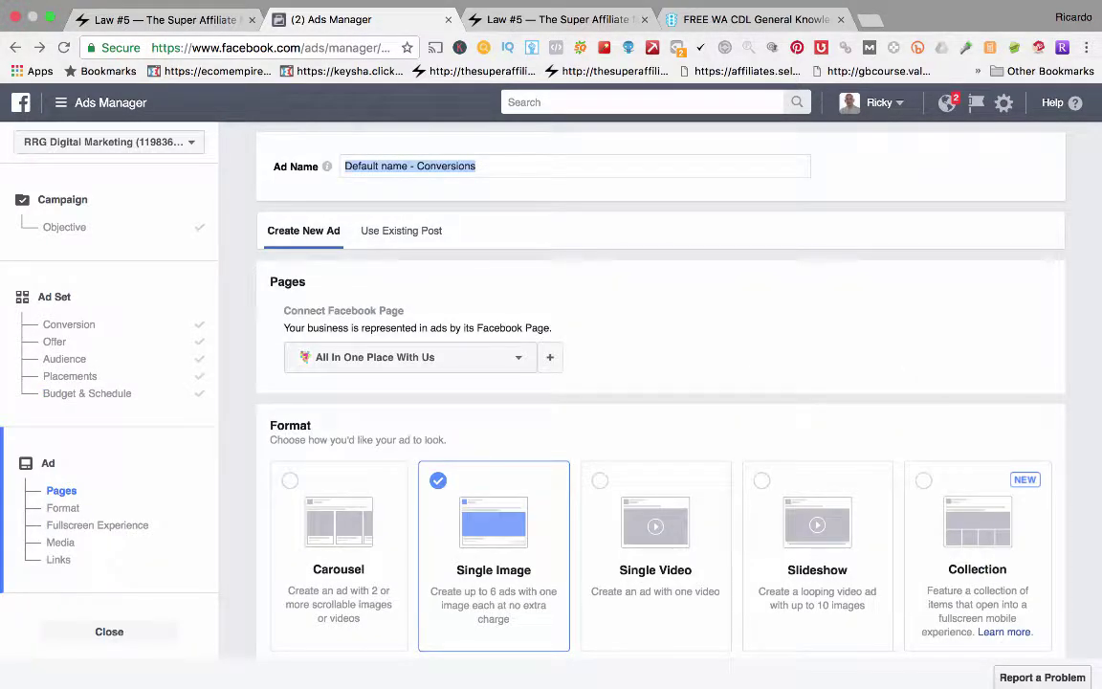
pyautogui.press('super+v')
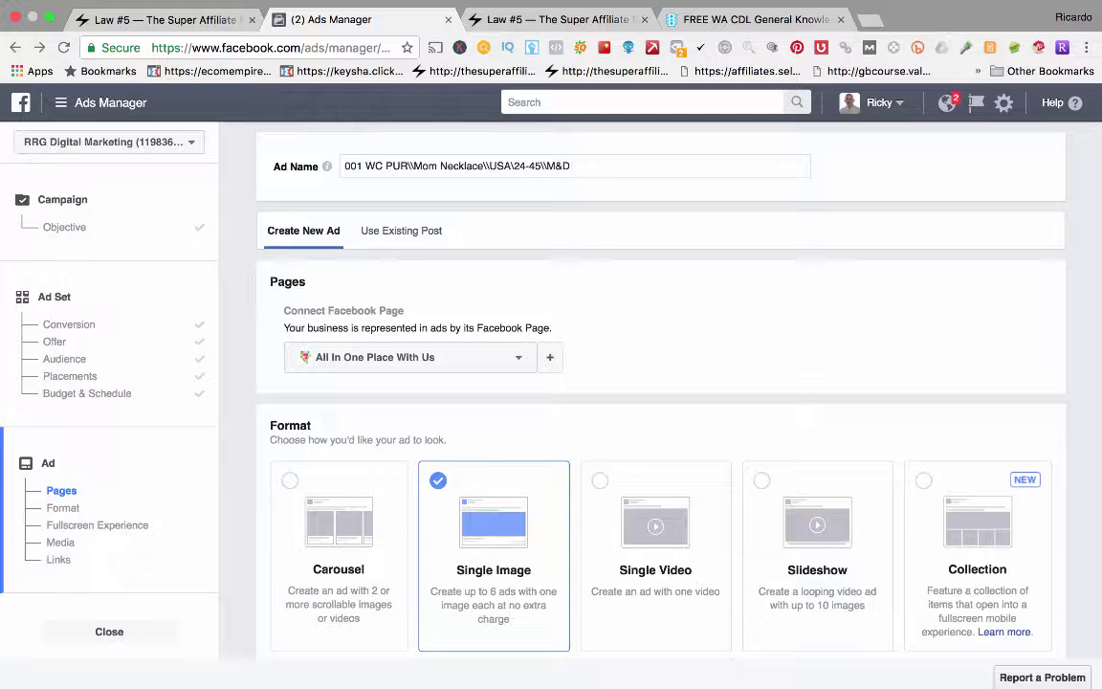
# Step: Look over the new ad's name, Facebook Page, format, fullscreen experience, images and links settings
pyautogui.moveTo(385, 165); pyautogui.dragTo(463, 165)
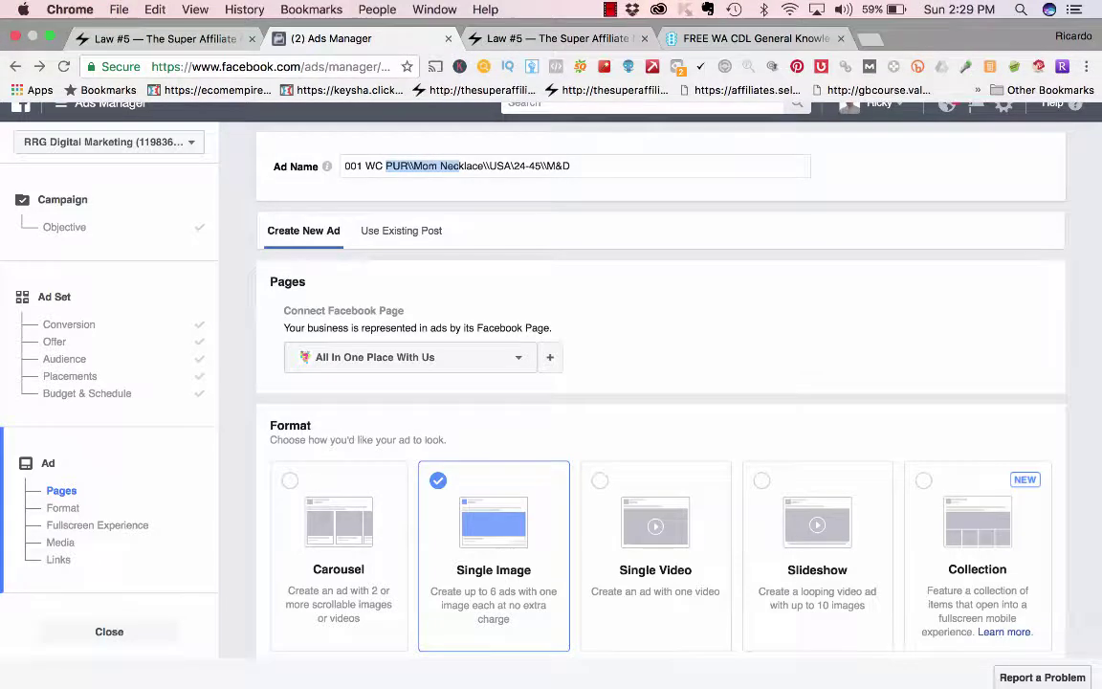
pyautogui.scroll(-1, 660, 383)
pyautogui.scroll(1, 660, 382)
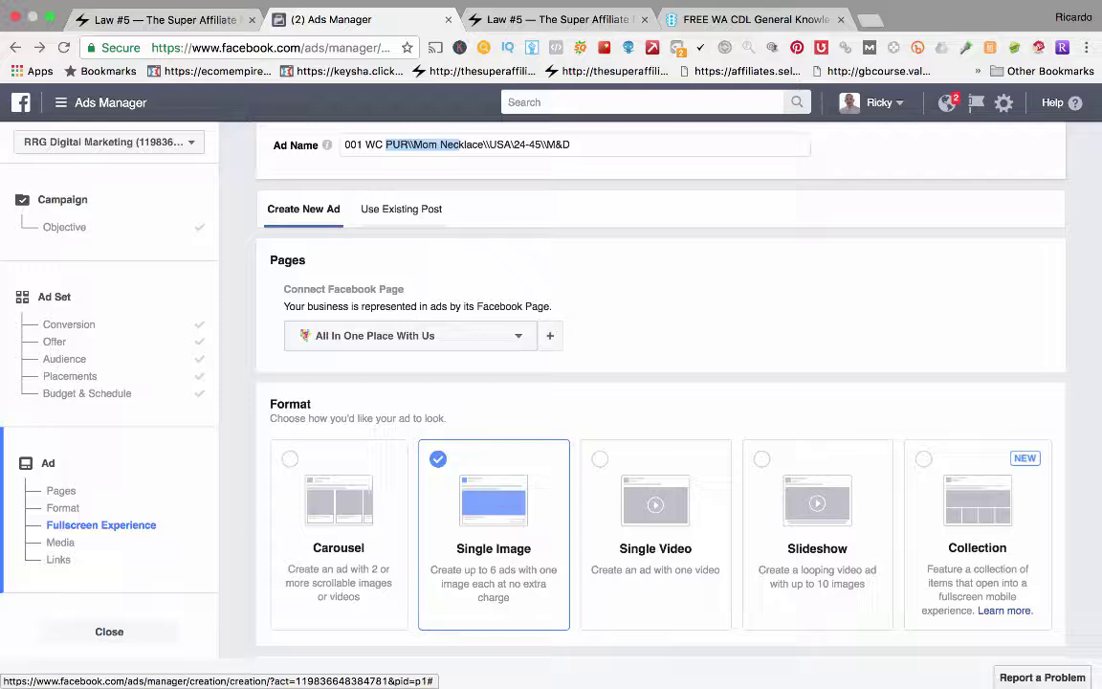
pyautogui.scroll(-5, 660, 383)
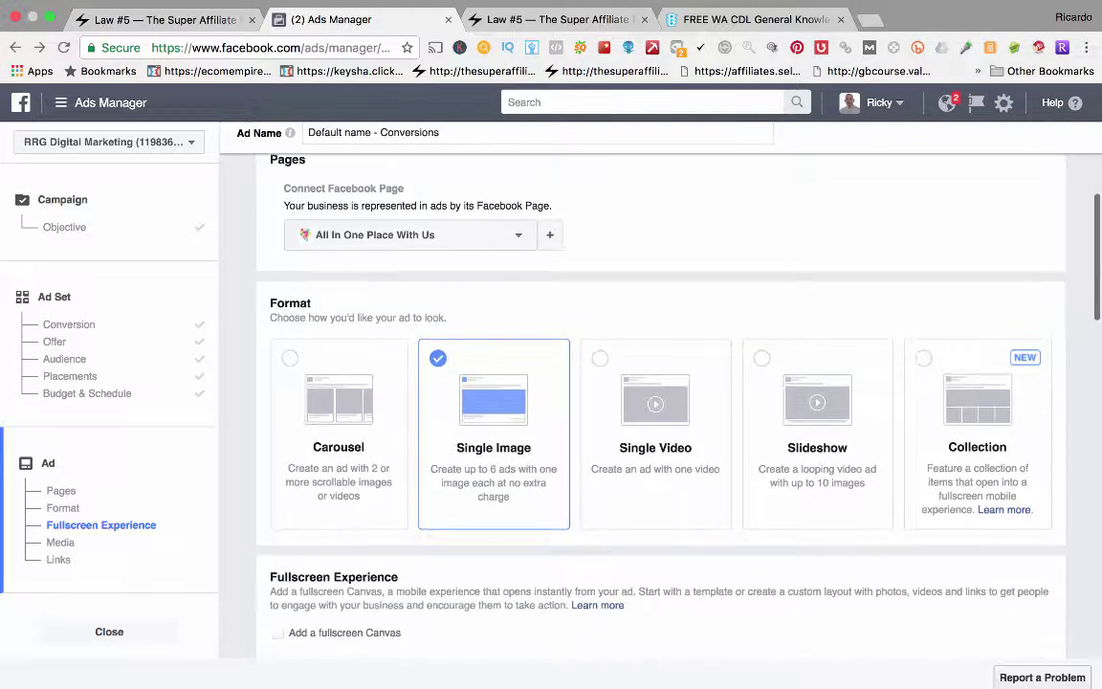
pyautogui.scroll(-5, 660, 383)
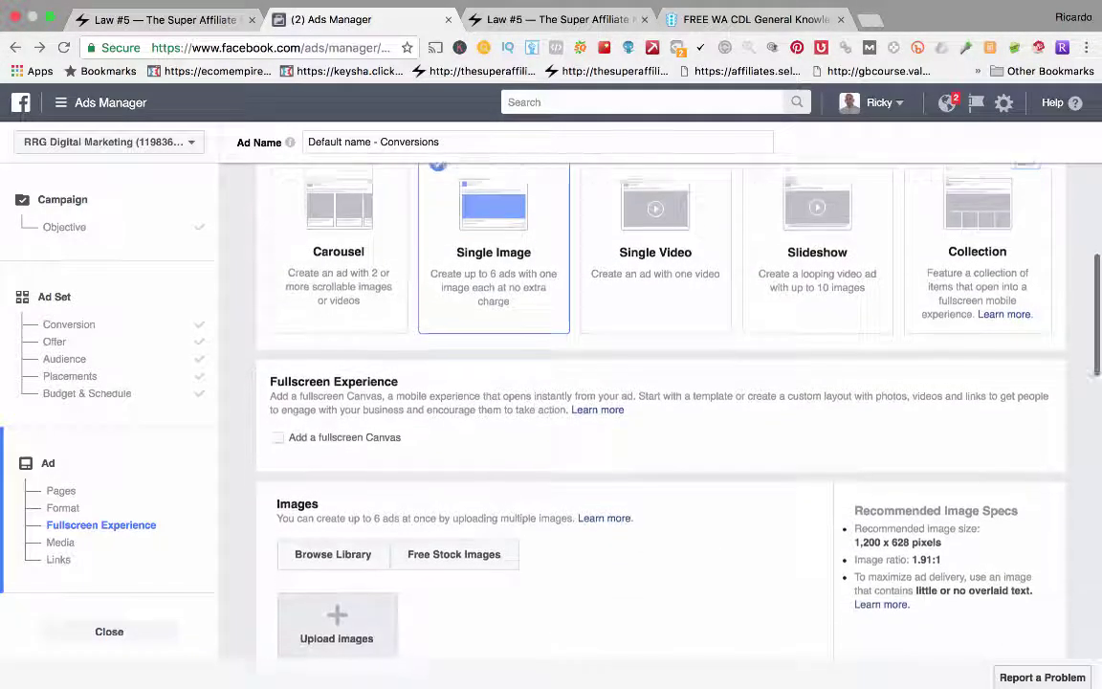
pyautogui.scroll(-10, 660, 382)
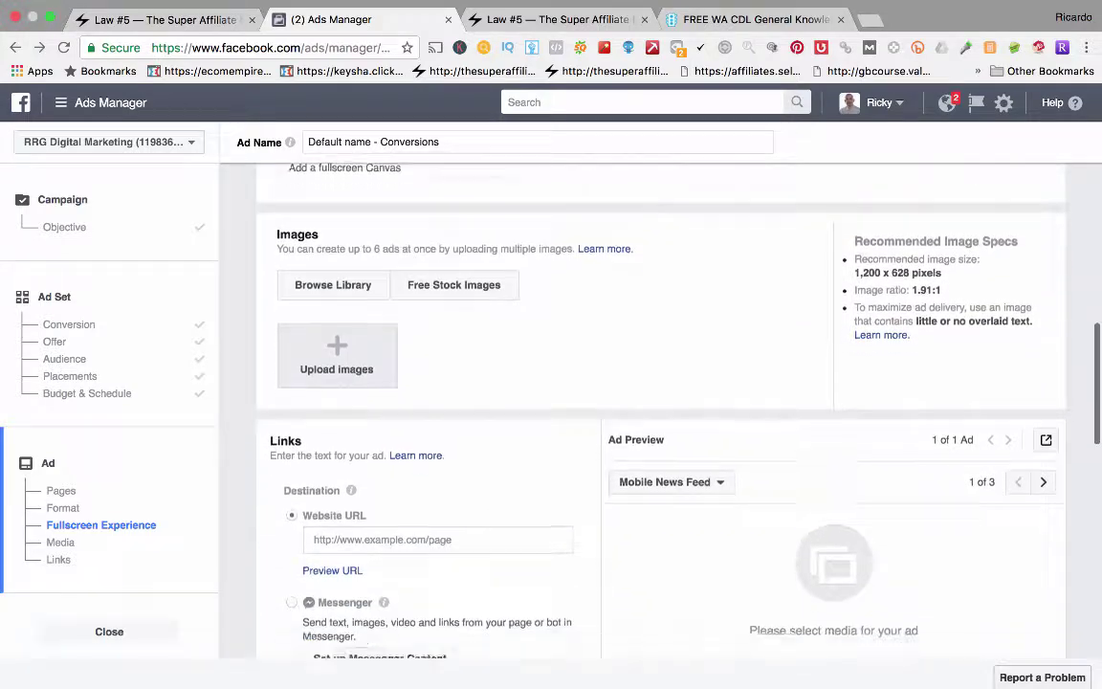
pyautogui.scroll(20, 593, 383)
pyautogui.write('001 WC PUR\\\\Mom Necklace\\\\USA\\24-45\\\\M&D')
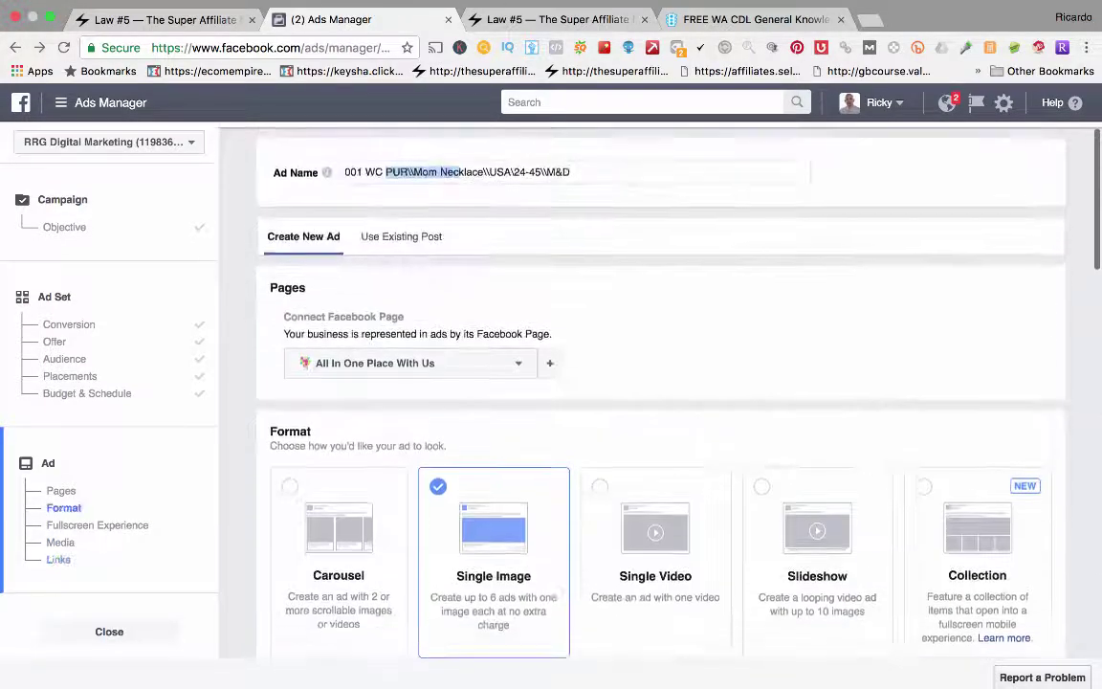
pyautogui.click(610, 9)
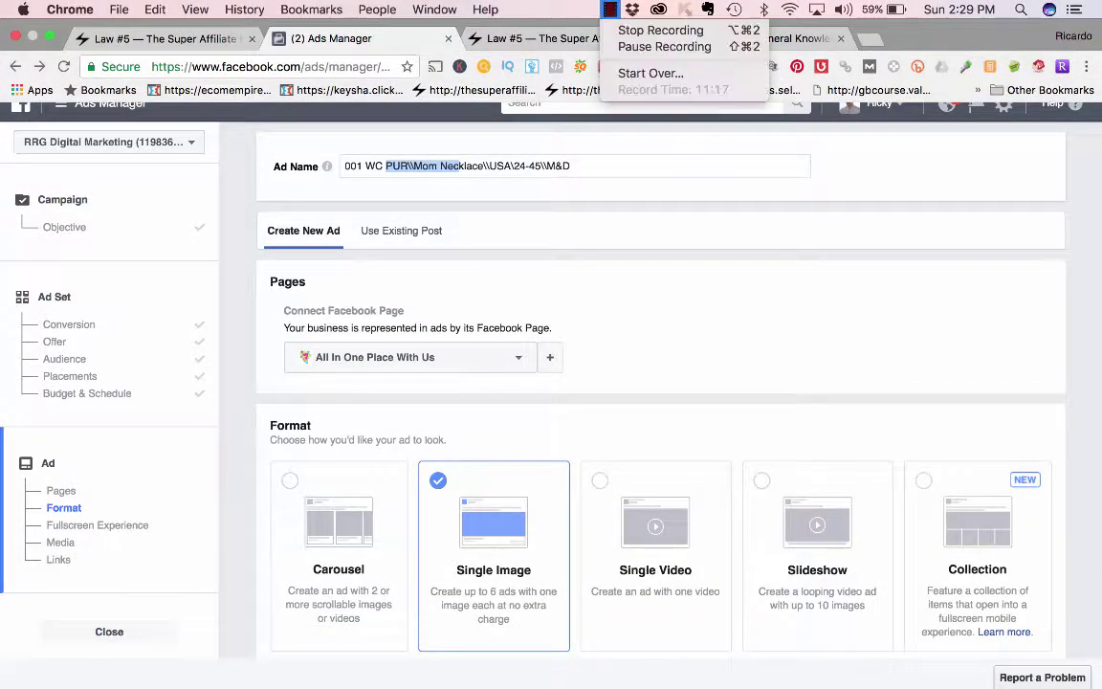